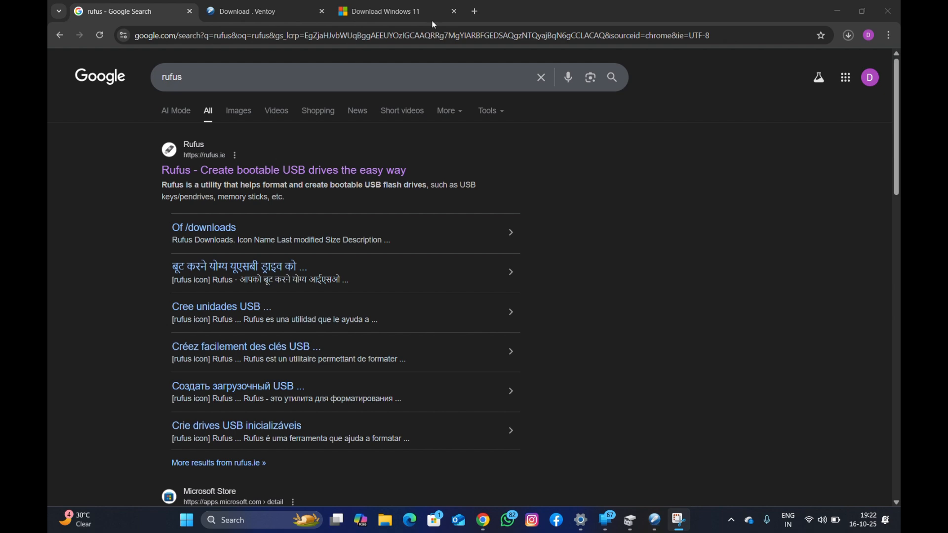
# Download the latest Ventoy Windows release, ventoy-1.1.07-windows.zip, from the Ventoy download page through SourceForge.
pyautogui.click(259, 6)
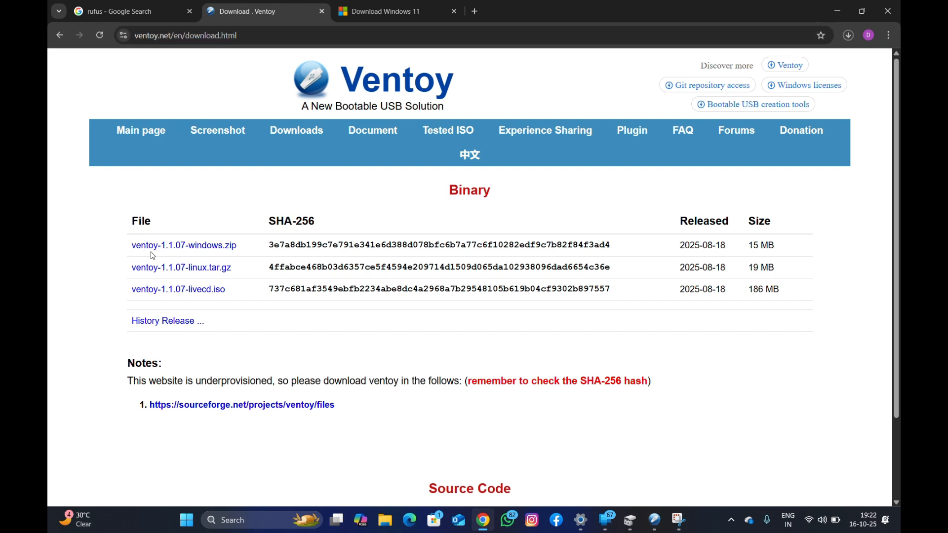
pyautogui.click(202, 246)
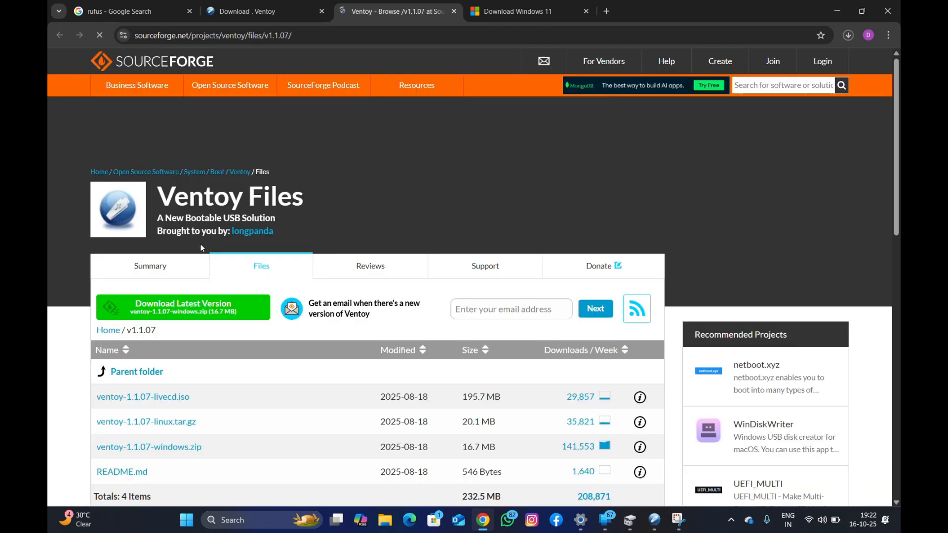
pyautogui.click(203, 312)
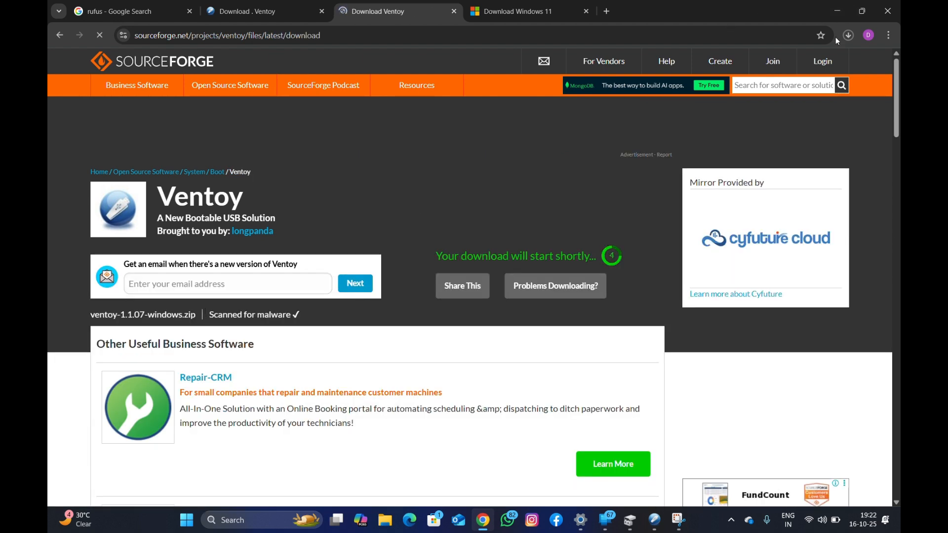
# Check the recent downloads and pause the Ventoy zip download.
pyautogui.click(849, 39)
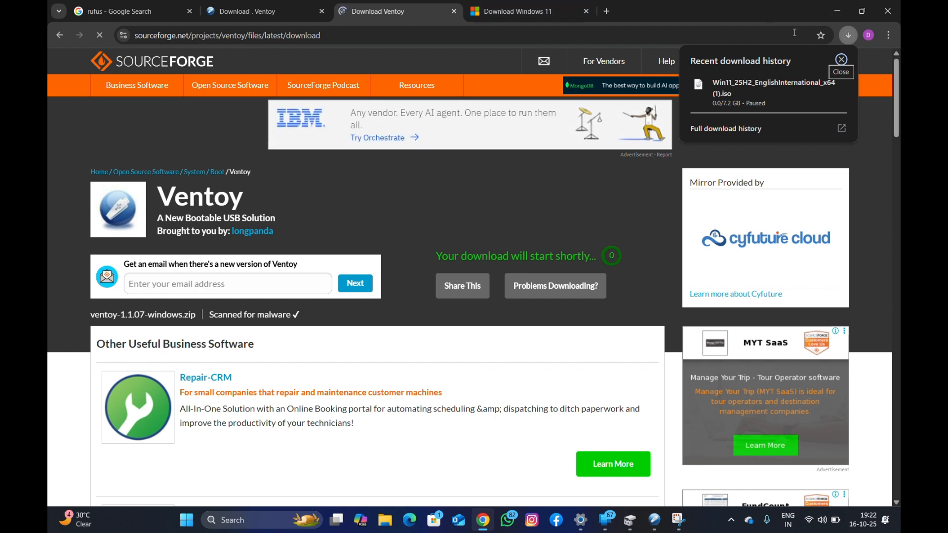
pyautogui.click(851, 33)
pyautogui.click(850, 35)
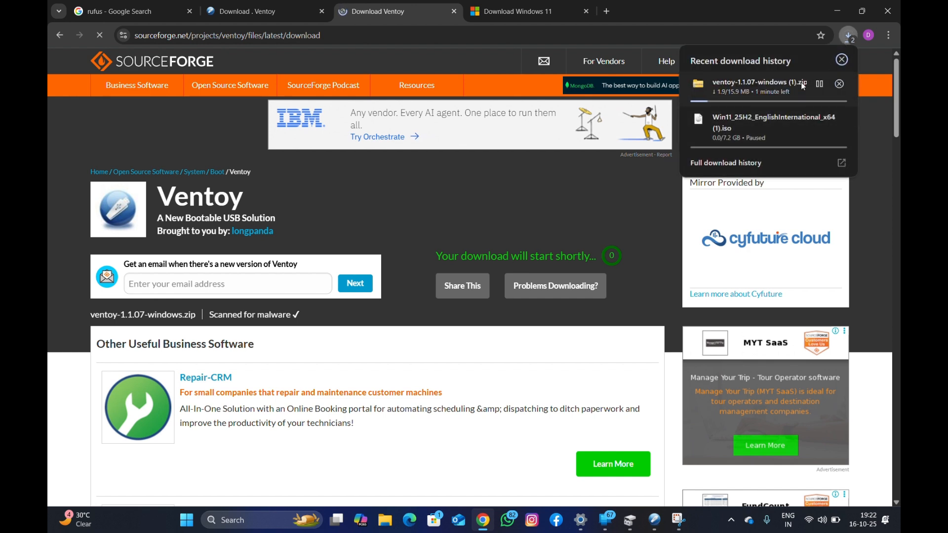
pyautogui.click(820, 83)
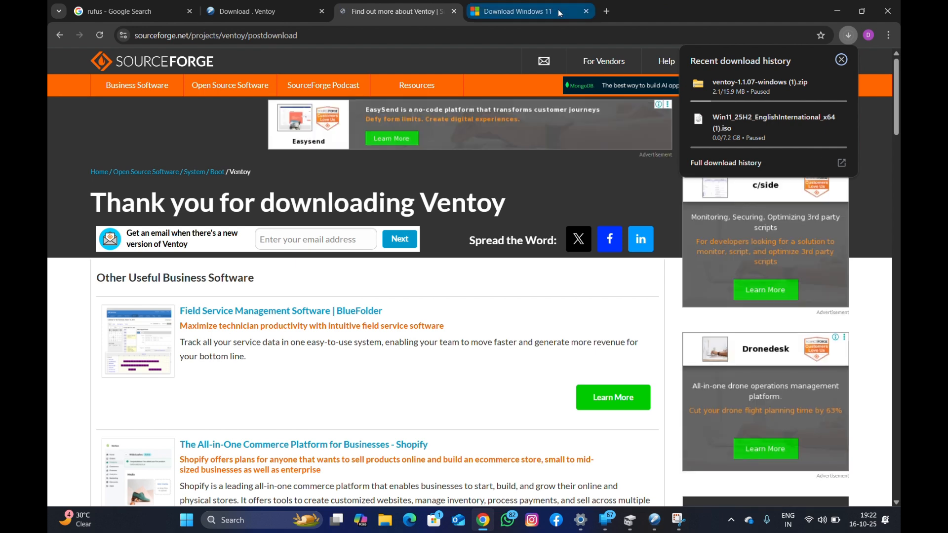
# Look over Microsoft's already open Download Windows 11 page and its web address.
pyautogui.click(556, 10)
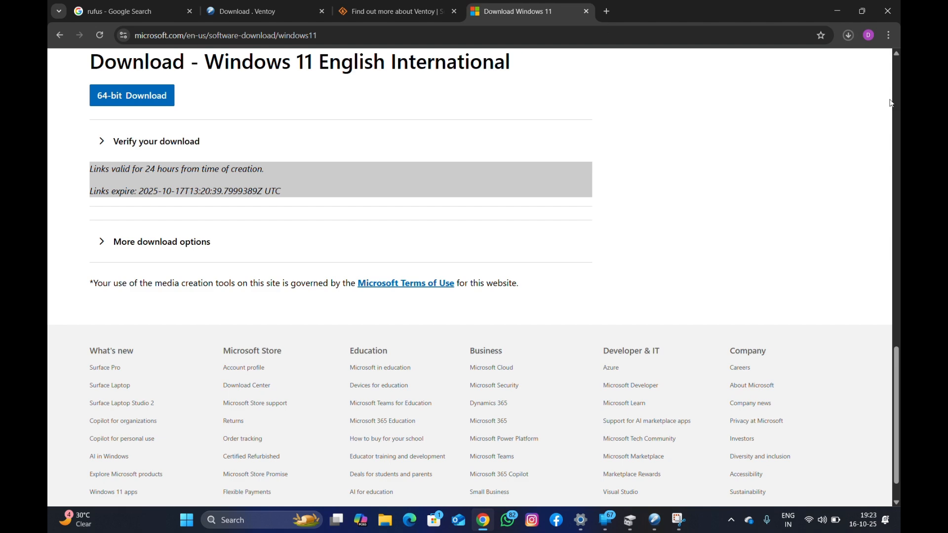
pyautogui.scroll(9, 896, 54)
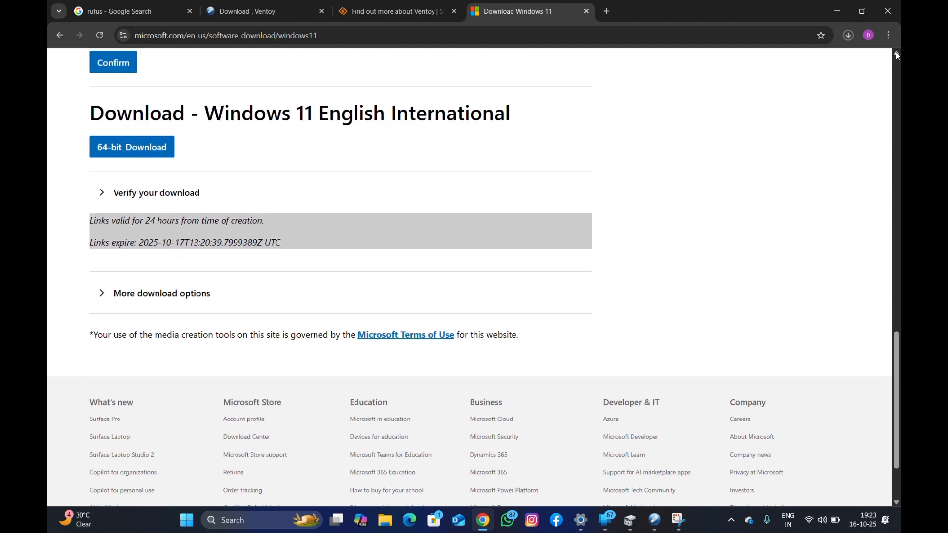
pyautogui.scroll(15, 896, 54)
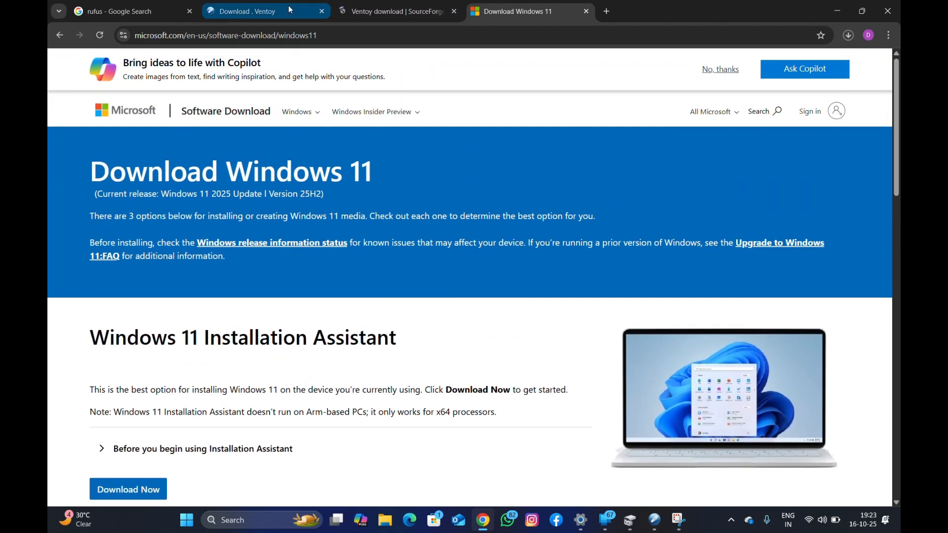
pyautogui.click(344, 36)
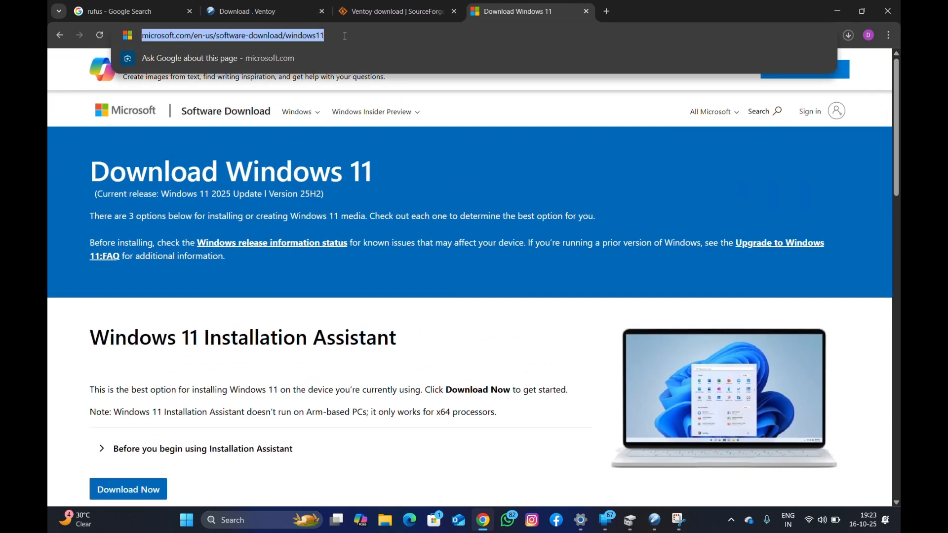
pyautogui.click(344, 35)
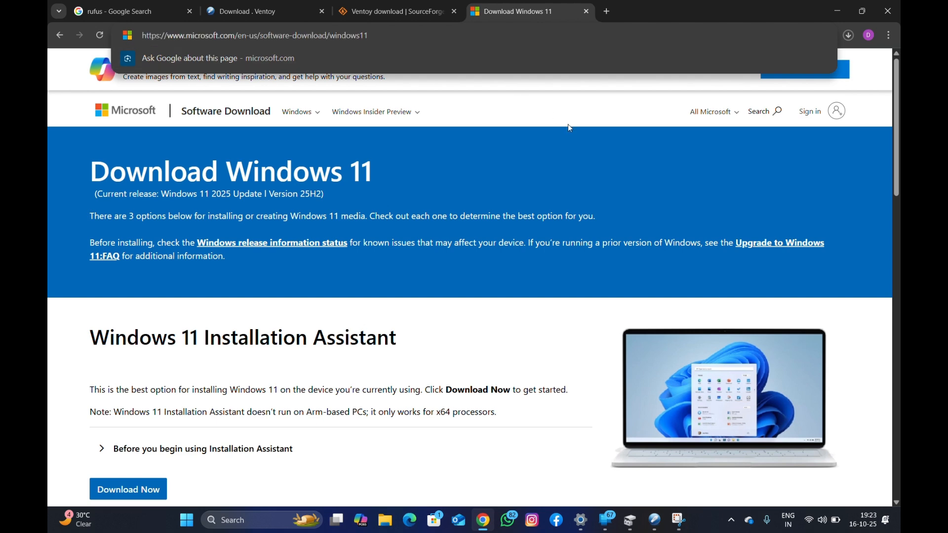
# Confirm the Windows 11 multi-edition ISO for x64 devices as the edition to download.
pyautogui.click(896, 504)
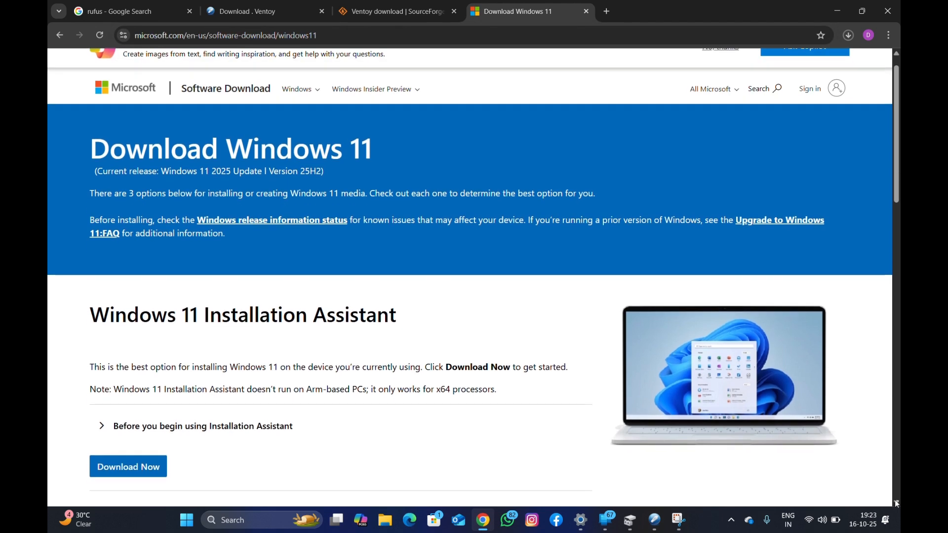
pyautogui.click(896, 504)
pyautogui.click(896, 503)
pyautogui.click(896, 504)
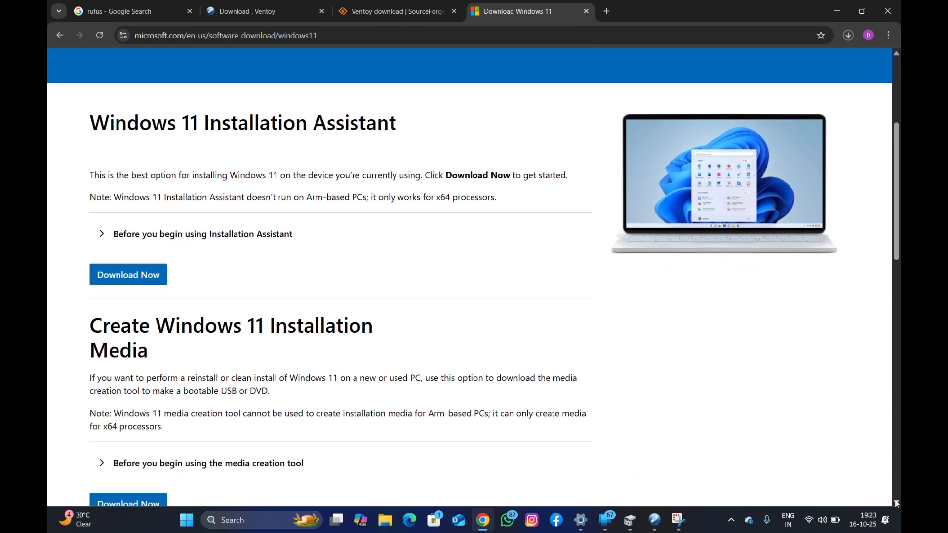
pyautogui.click(896, 504)
pyautogui.click(896, 504)
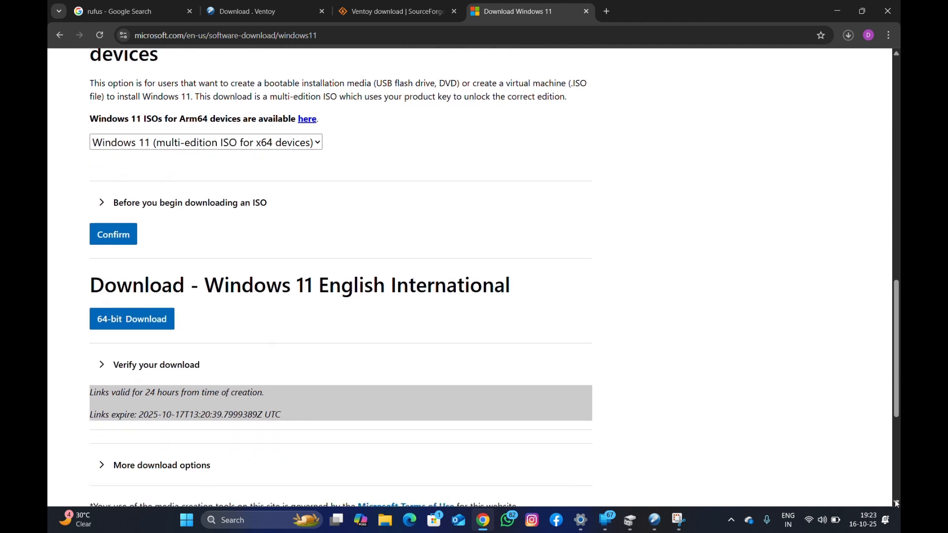
pyautogui.click(896, 504)
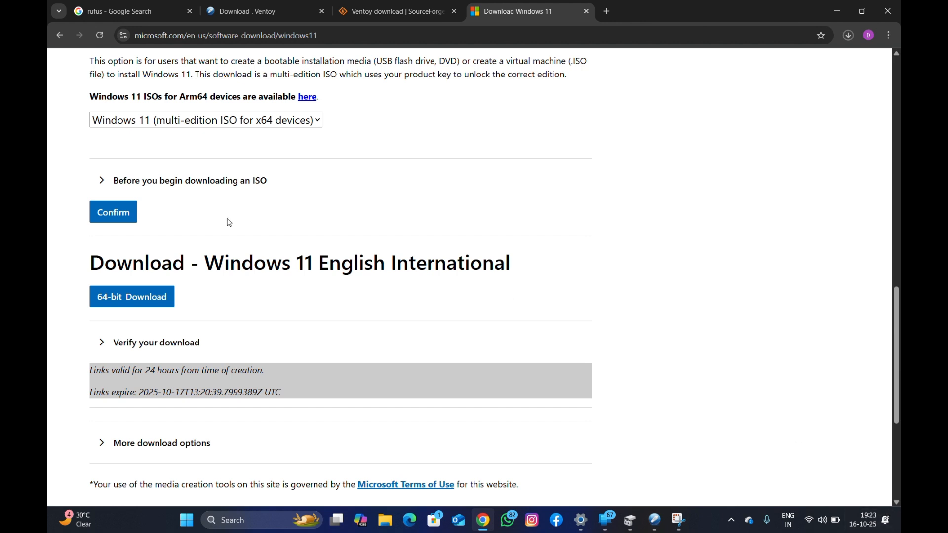
pyautogui.click(124, 299)
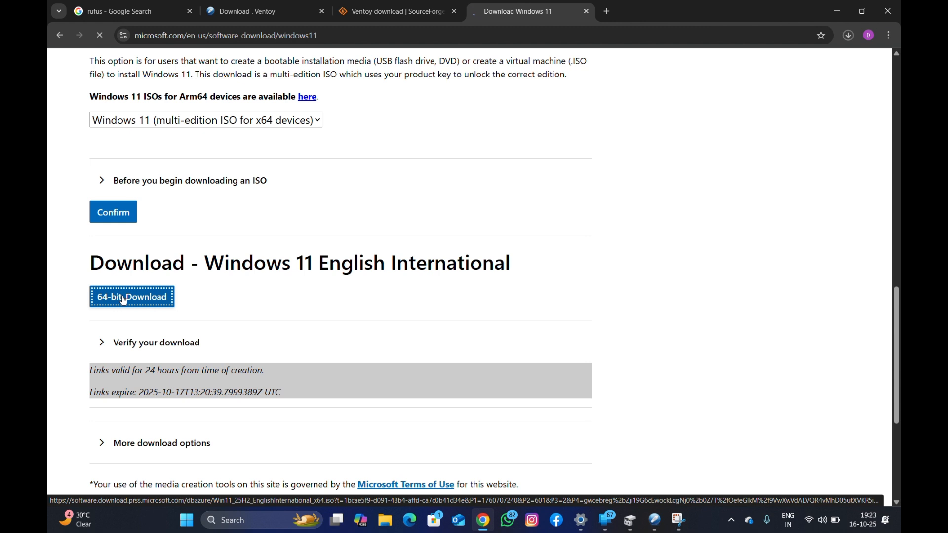
pyautogui.click(118, 218)
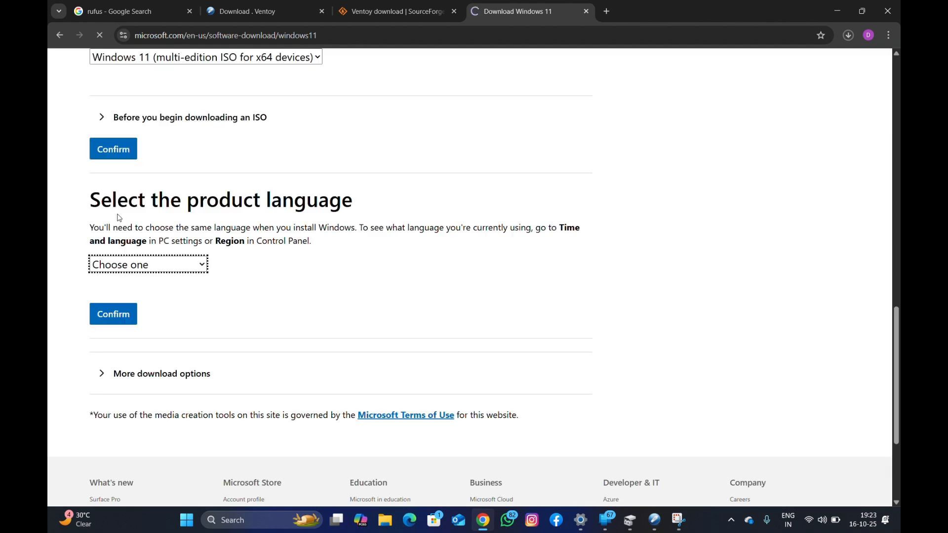
# Choose English International as the product language and confirm it.
pyautogui.click(201, 264)
pyautogui.scroll(-1, 195, 237)
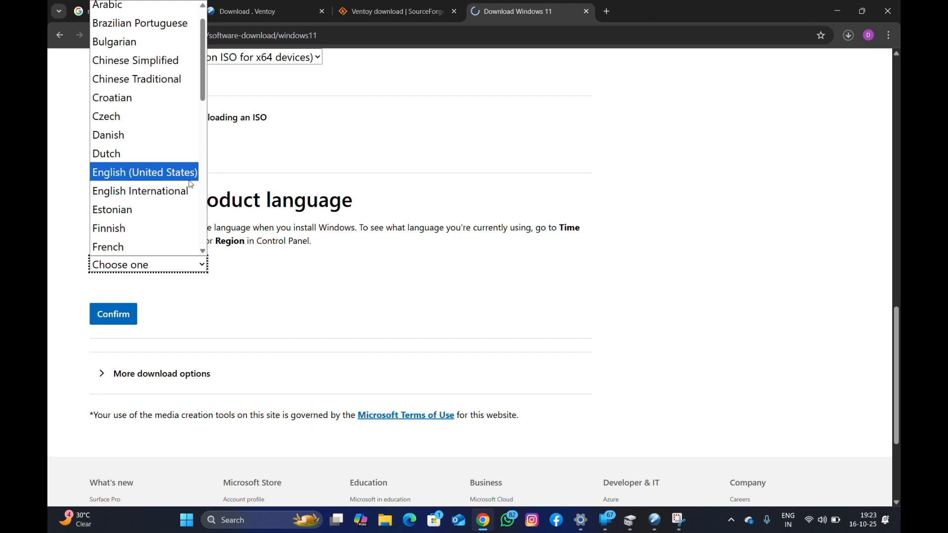
pyautogui.click(188, 192)
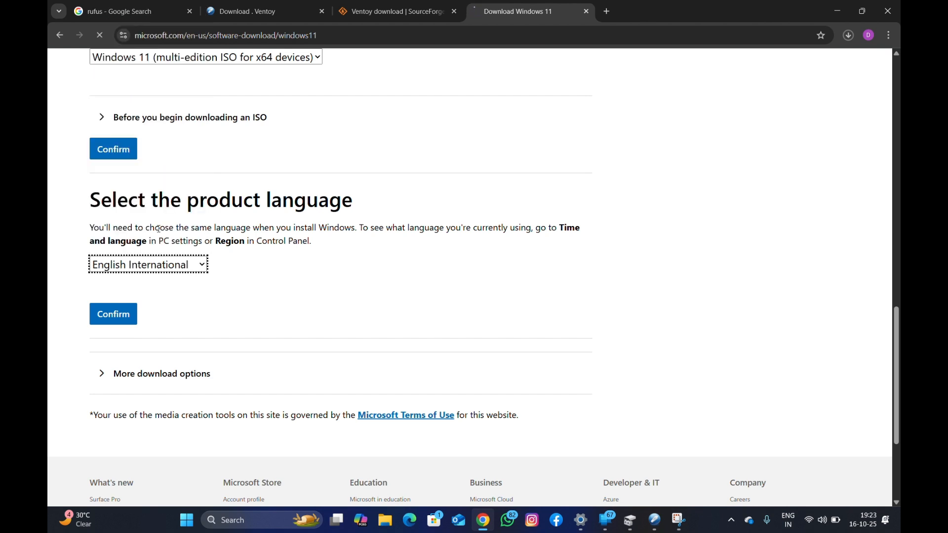
pyautogui.click(110, 318)
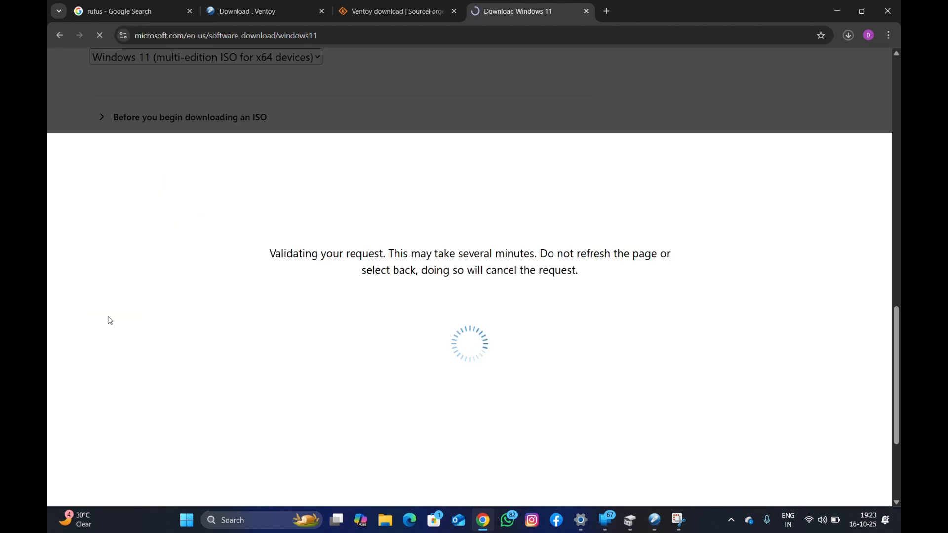
# Lower the screen brightness.
pyautogui.press('XF86MonBrightnessDown')
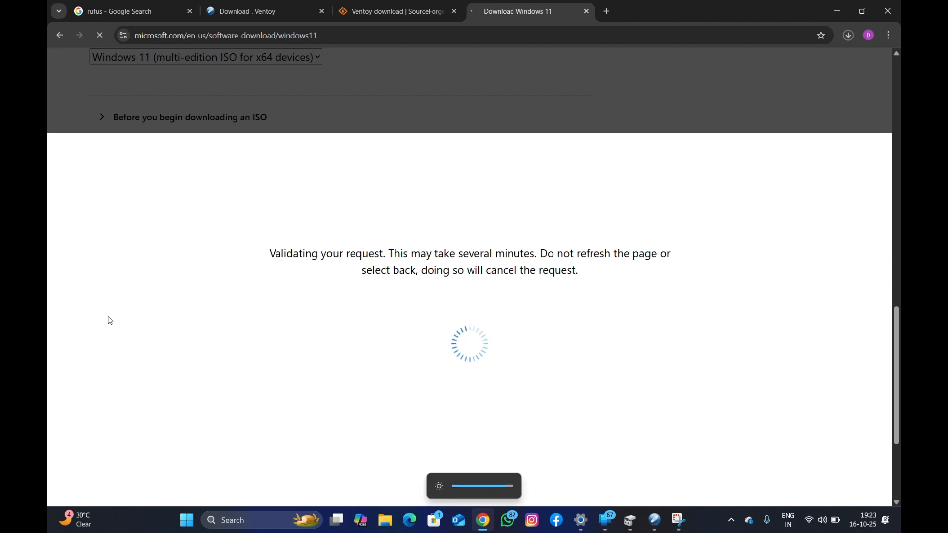
pyautogui.press('XF86MonBrightnessDown')
pyautogui.press('XF86MonBrightnessDown')
pyautogui.press('XF86MonBrightnessDown')
pyautogui.press('XF86MonBrightnessDown')
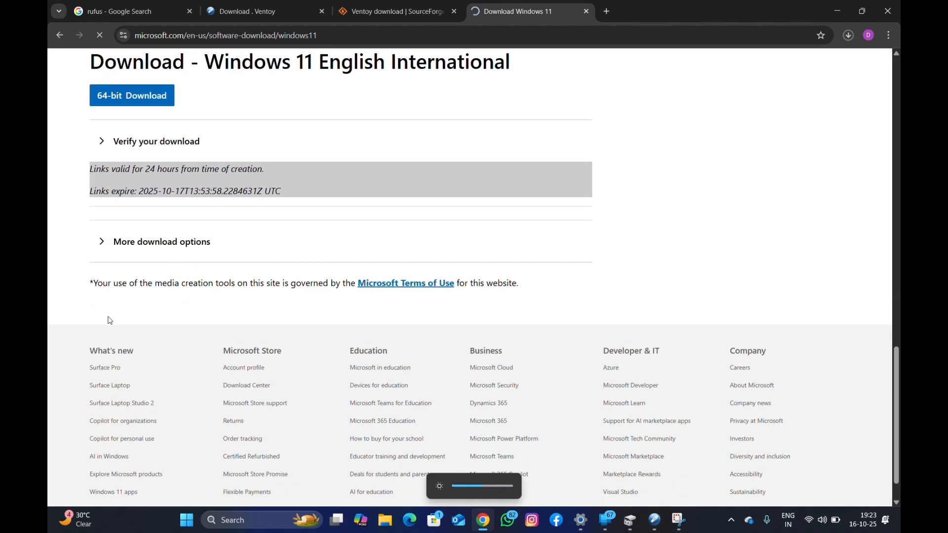
# Start the 64-bit Windows 11 English International ISO download and pause it in the recent downloads.
pyautogui.click(126, 99)
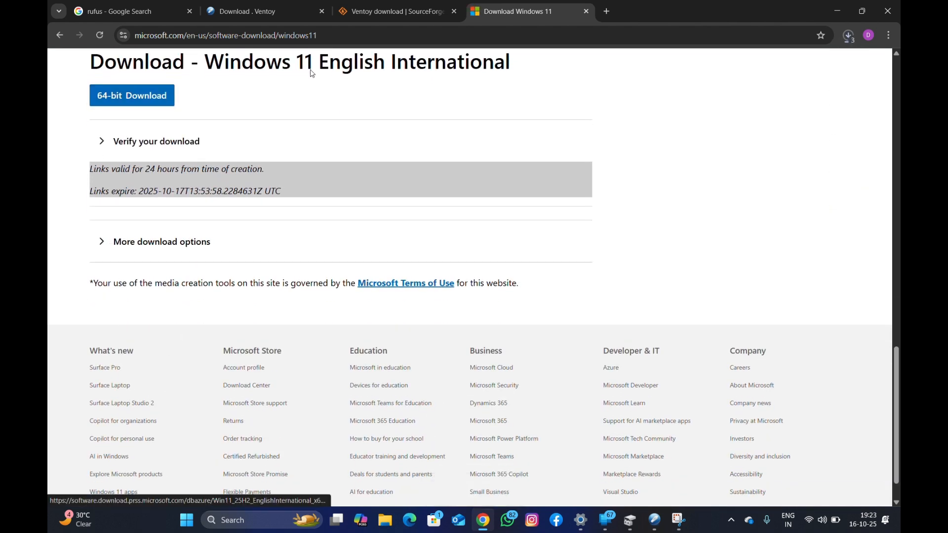
pyautogui.click(850, 41)
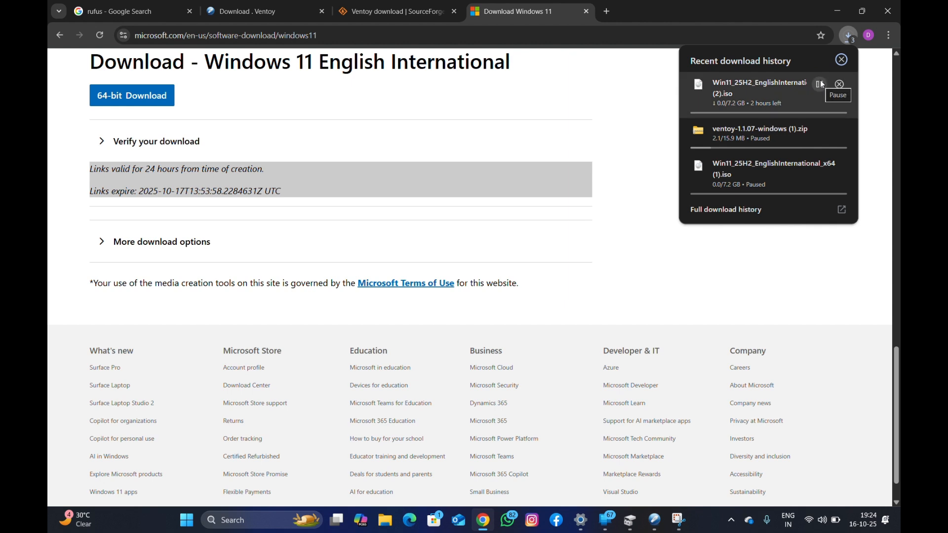
pyautogui.click(821, 84)
# Minimize the browser and open the Downloads folder in File Explorer.
pyautogui.click(837, 10)
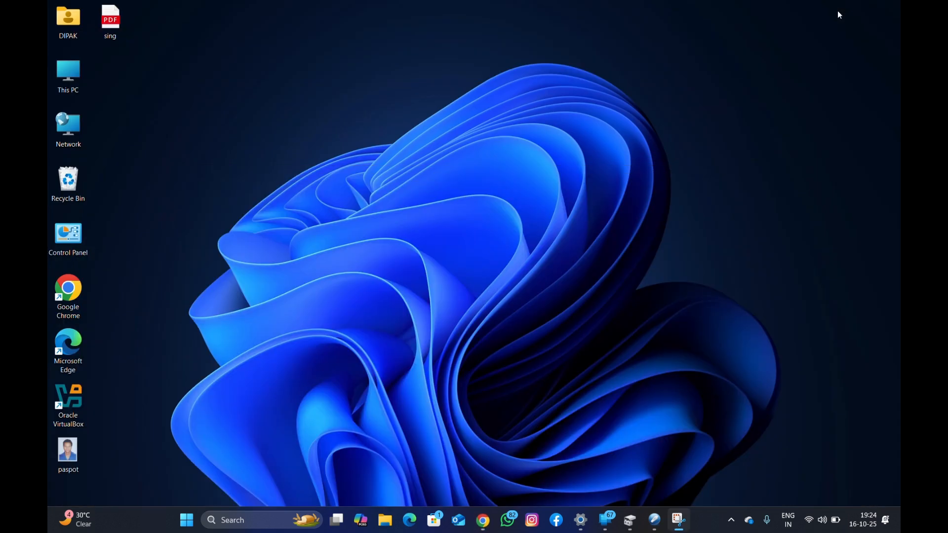
pyautogui.doubleClick(71, 73)
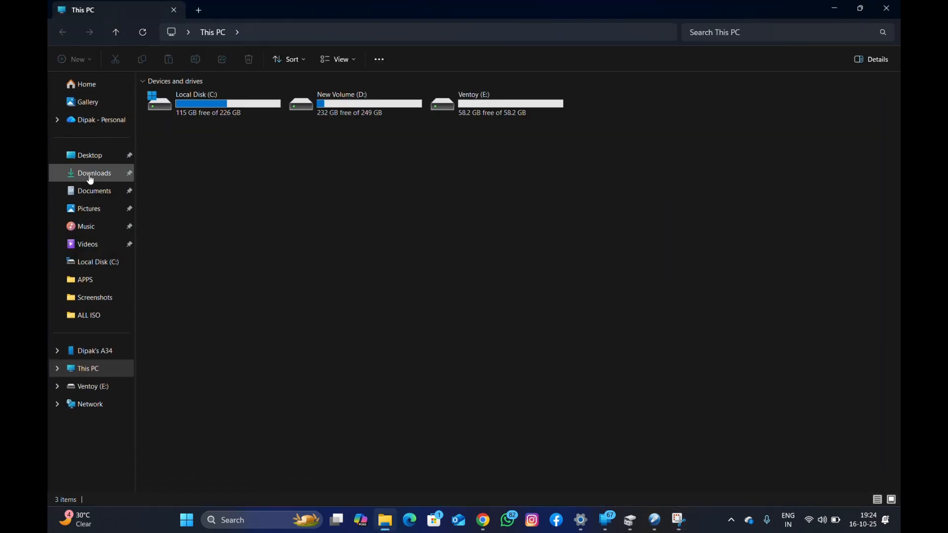
pyautogui.click(91, 175)
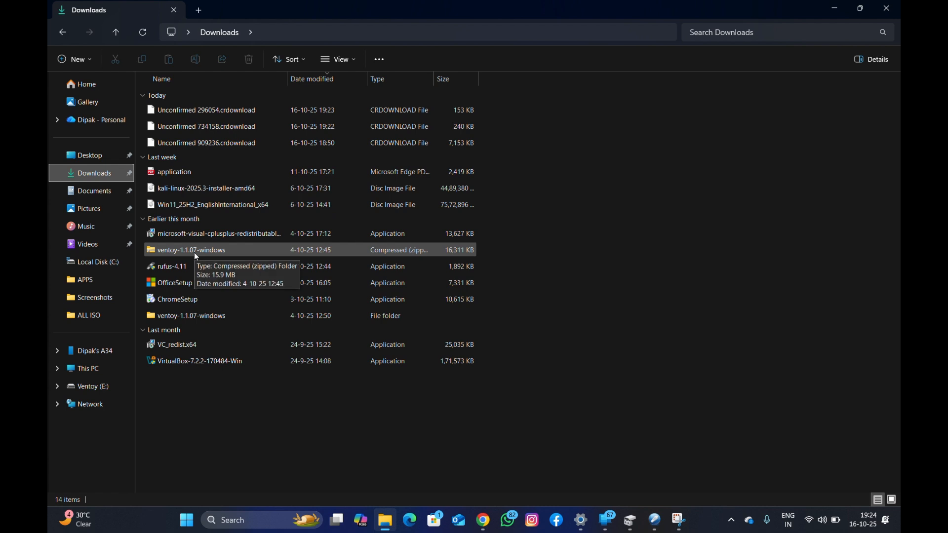
# Extract the ventoy-1.1.07-windows zip to its default folder, replacing existing files, and dismiss the folder-in-use dialog.
pyautogui.click(196, 256)
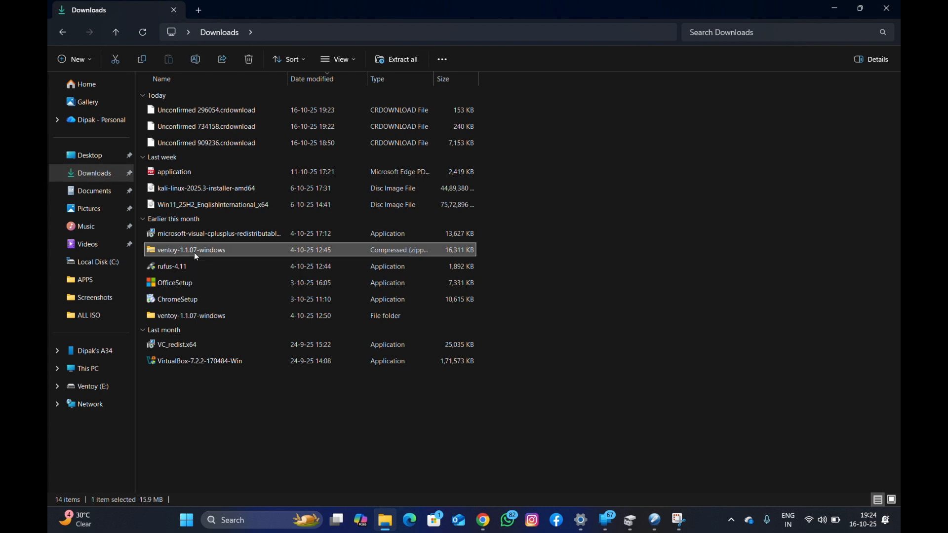
pyautogui.rightClick(196, 255)
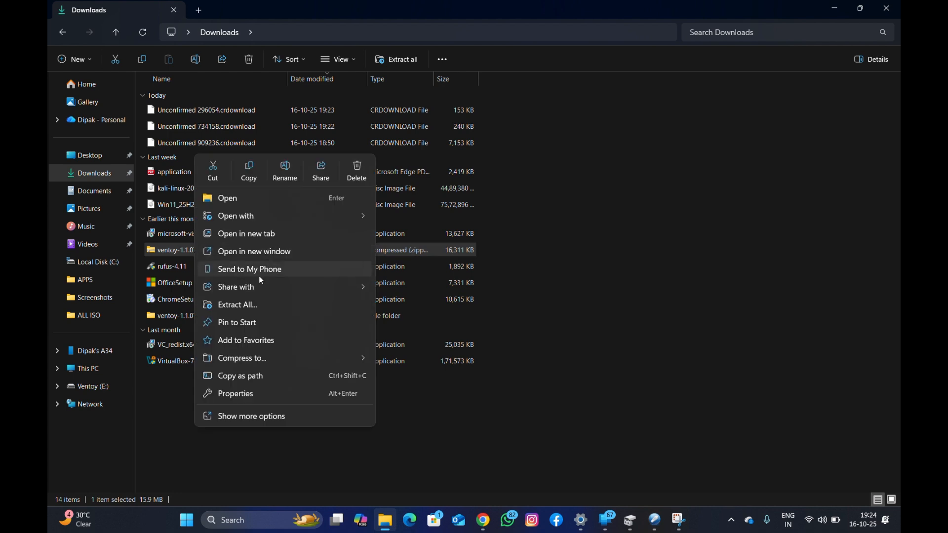
pyautogui.click(249, 307)
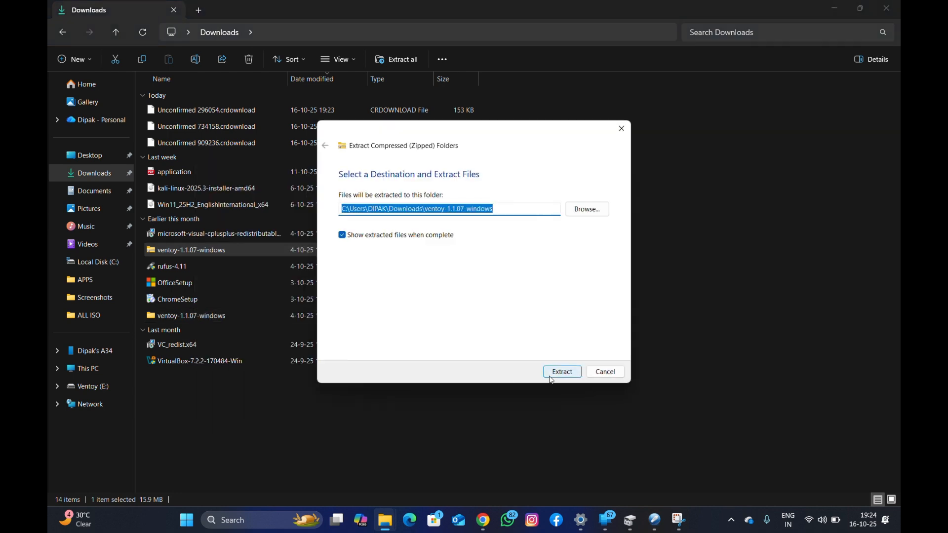
pyautogui.click(551, 377)
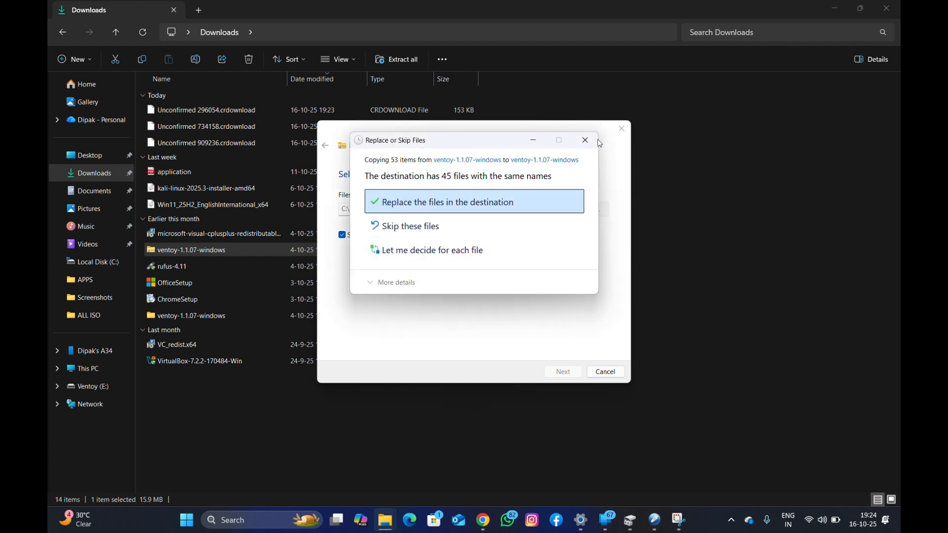
pyautogui.click(460, 210)
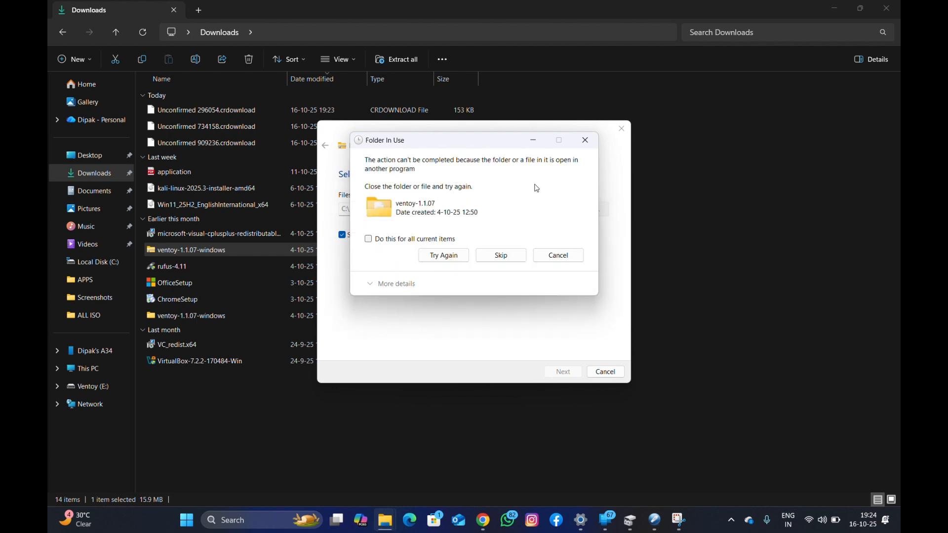
pyautogui.click(586, 143)
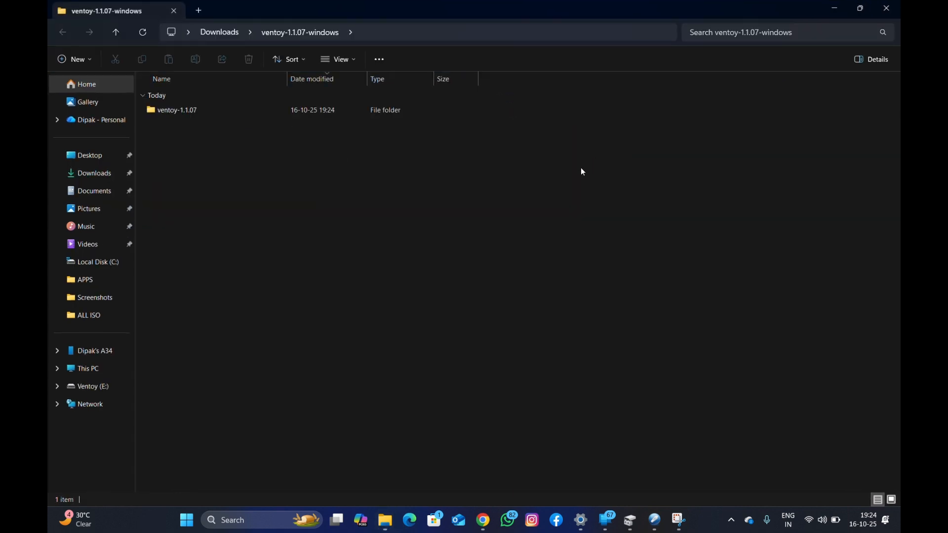
# Open the extracted ventoy-1.1.07 folder and launch the Ventoy2Disk application.
pyautogui.doubleClick(199, 112)
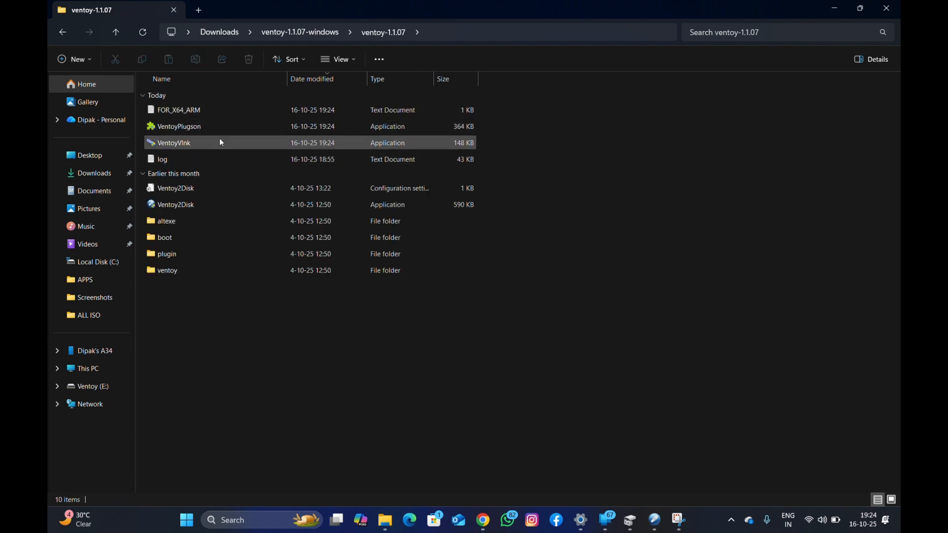
pyautogui.click(196, 203)
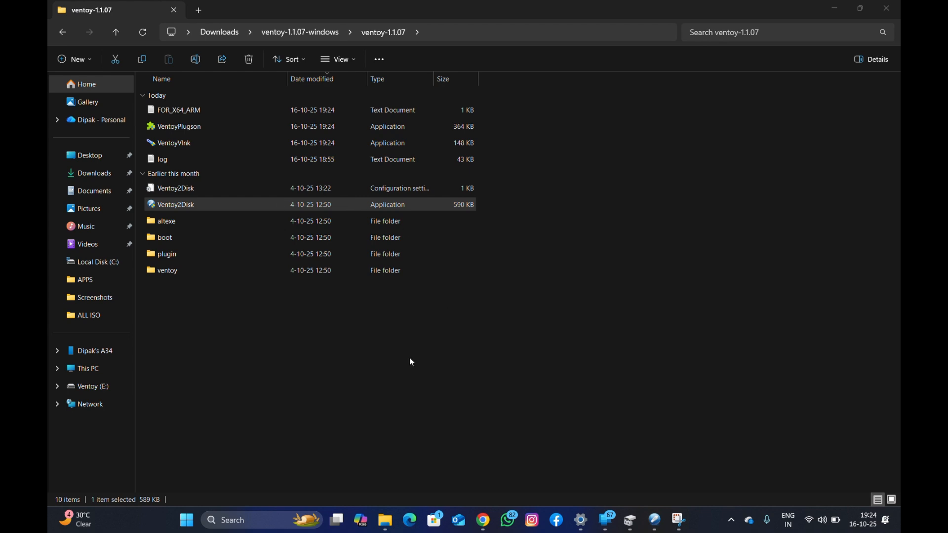
# Bring up the Ventoy2Disk window and show its partition style options.
pyautogui.press('Return')
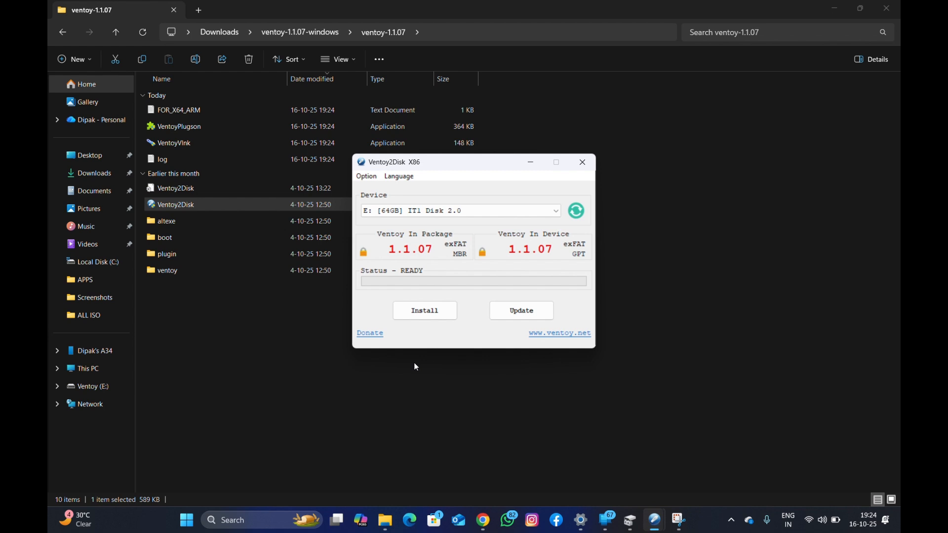
pyautogui.moveTo(629, 525)
pyautogui.click(368, 177)
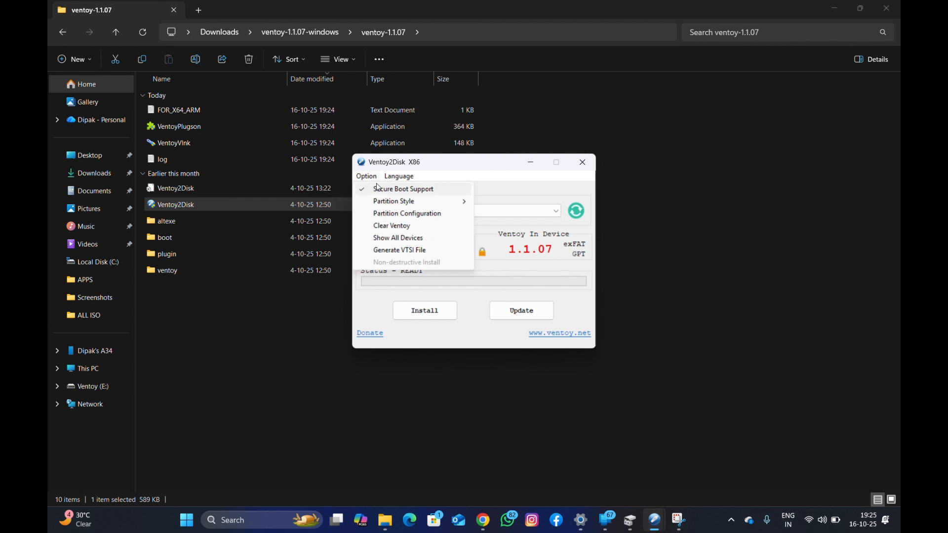
pyautogui.moveTo(400, 206)
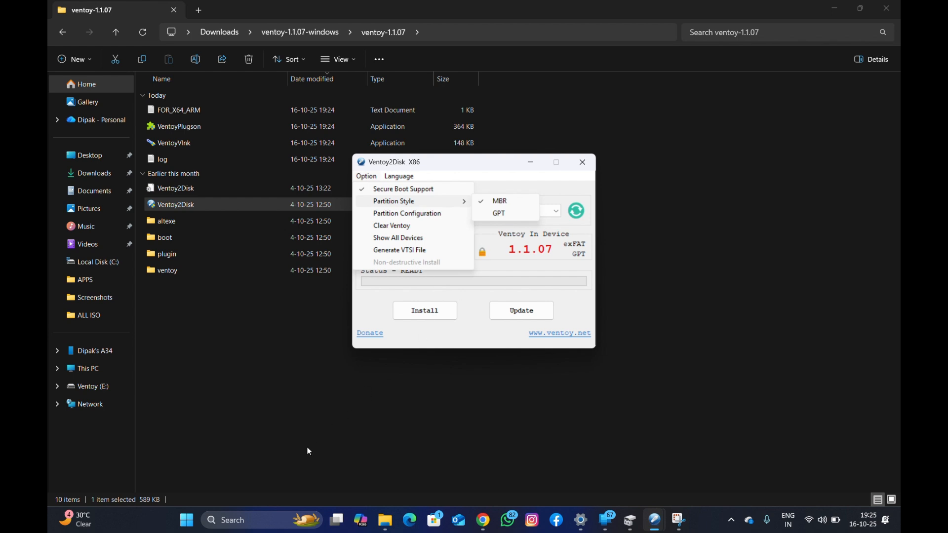
# Open Disk Management through the Create and format hard disk partitions entry and maximize it.
pyautogui.click(257, 525)
pyautogui.click(257, 526)
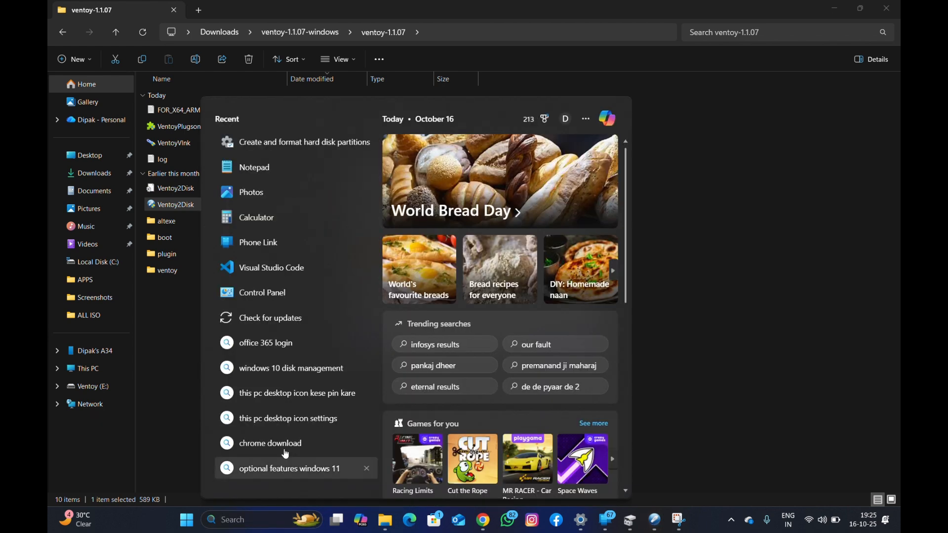
pyautogui.click(320, 143)
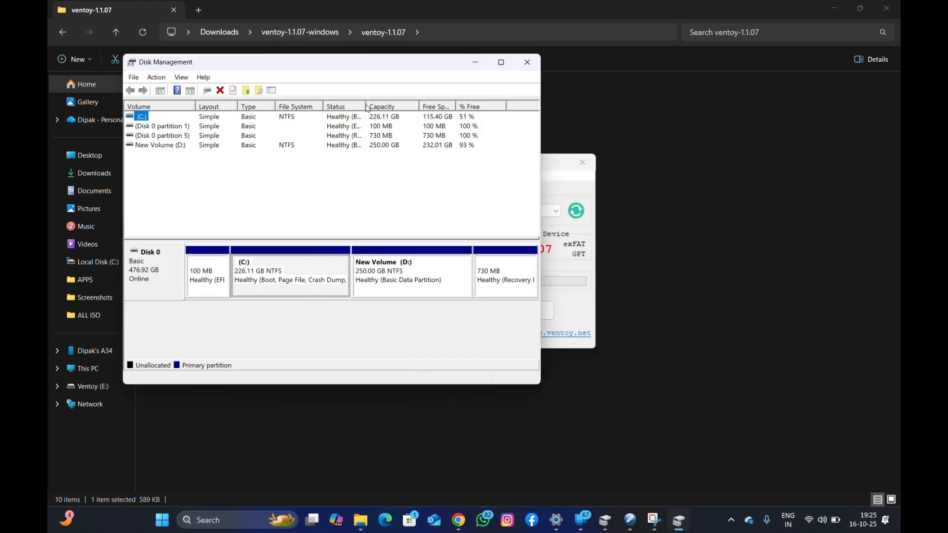
pyautogui.click(501, 62)
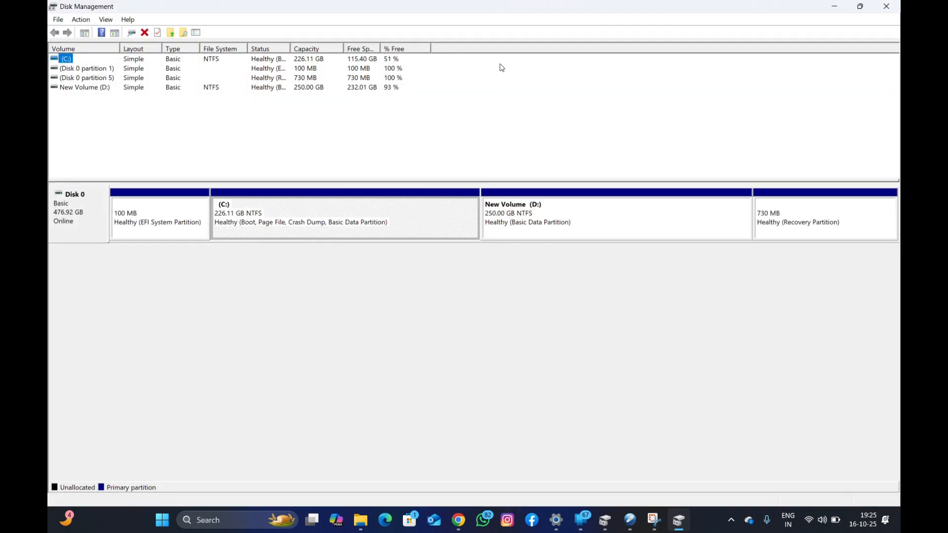
# Check the partition style of Disk 0 in its volume properties, close the properties and minimize Disk Management.
pyautogui.rightClick(73, 219)
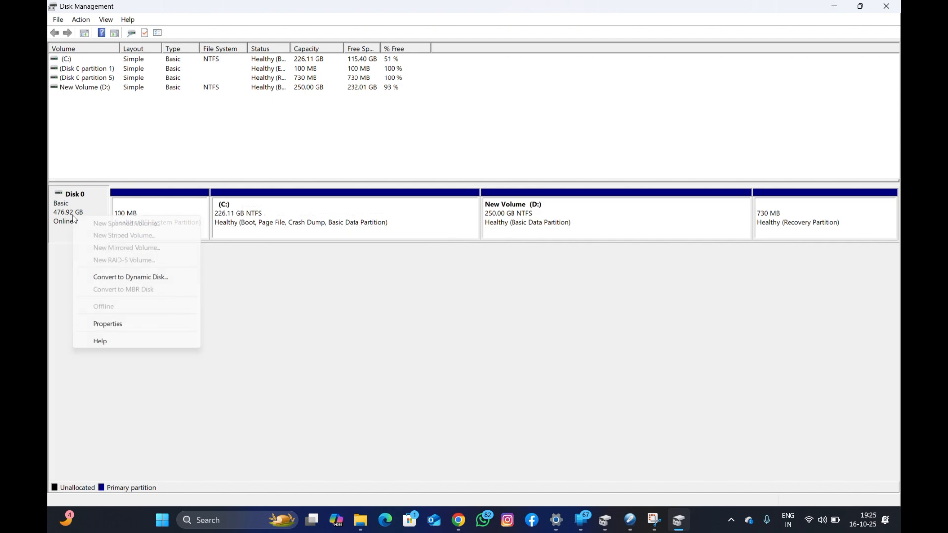
pyautogui.click(105, 326)
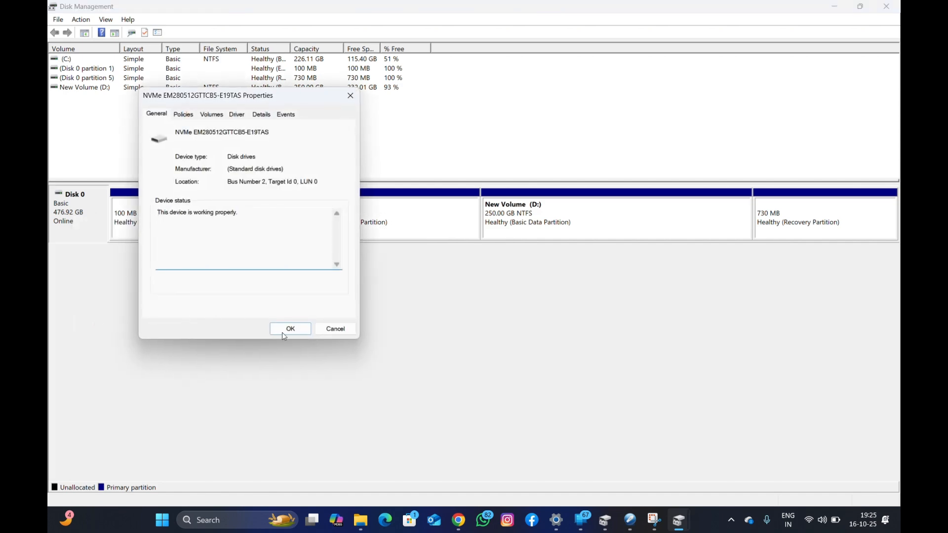
pyautogui.click(184, 118)
pyautogui.click(208, 115)
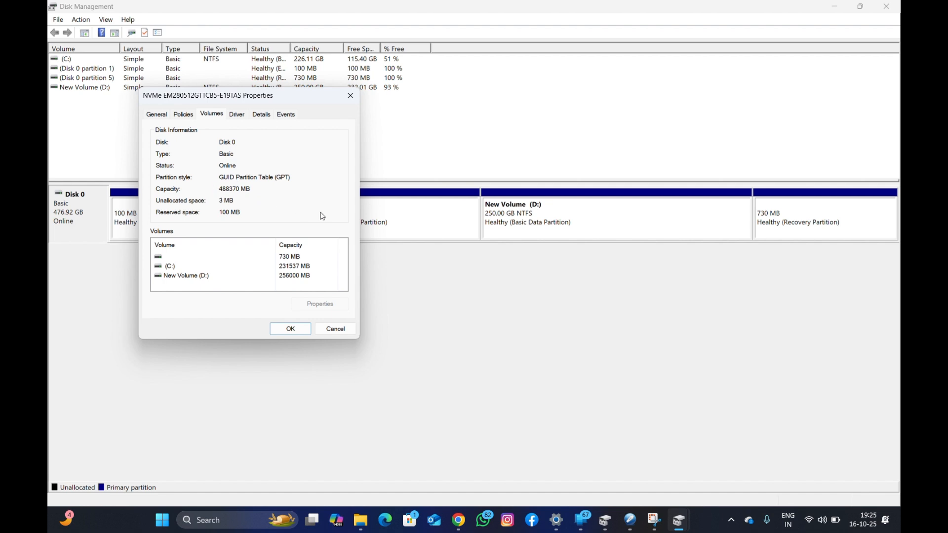
pyautogui.click(336, 329)
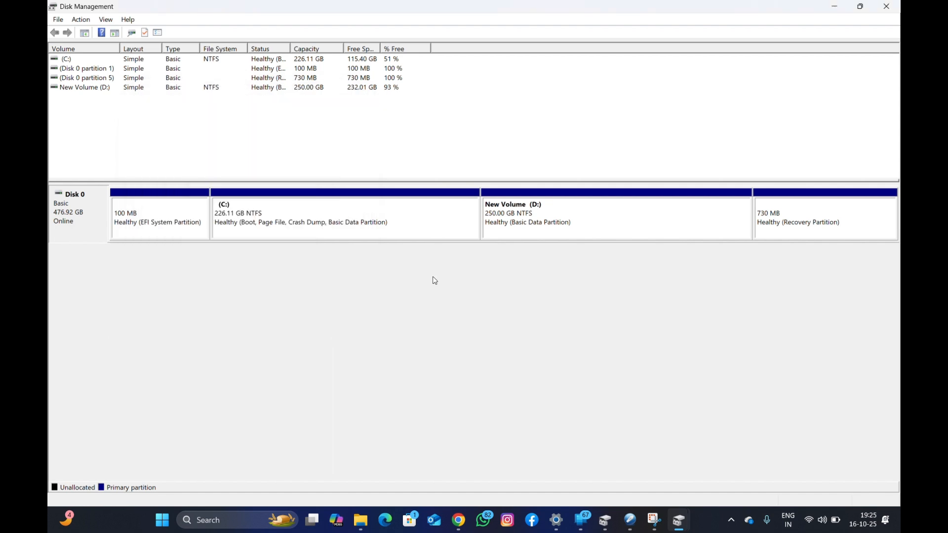
pyautogui.click(835, 6)
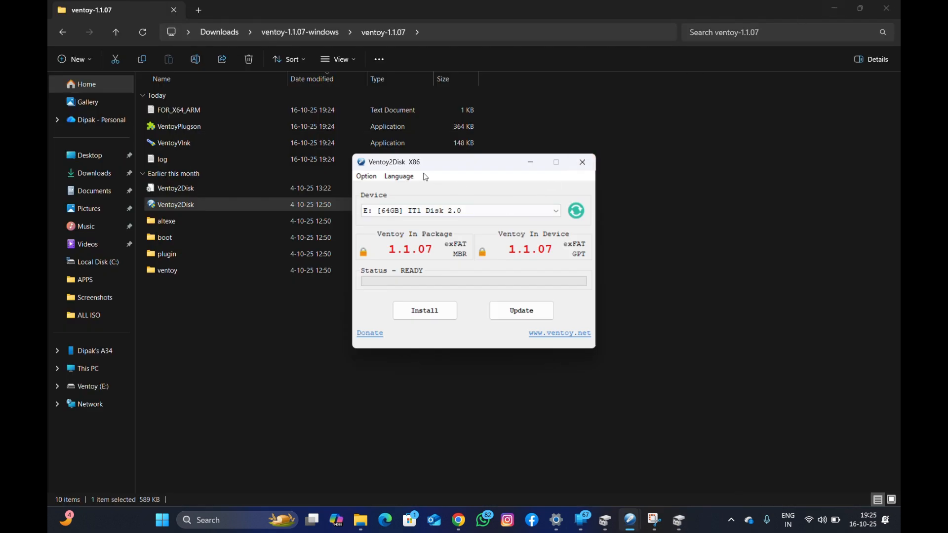
# Set the Ventoy2Disk partition style to GPT.
pyautogui.click(377, 182)
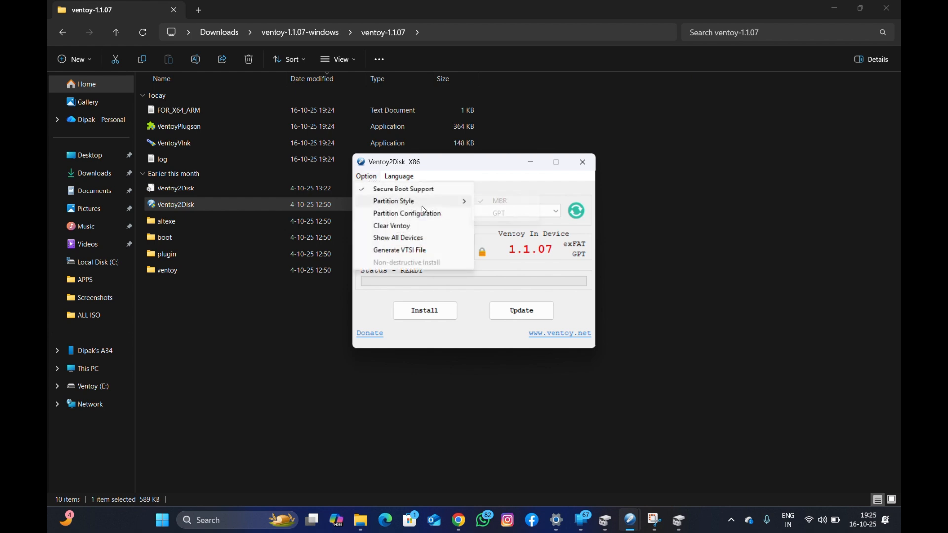
pyautogui.moveTo(425, 203)
pyautogui.click(502, 216)
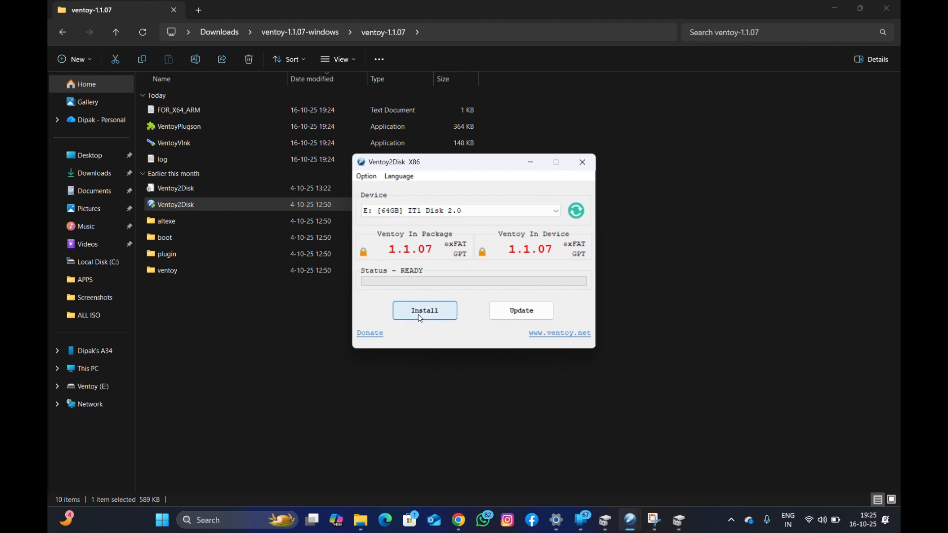
# Try to install Ventoy on the 64GB E: drive, entering yes in the data-loss warning, then cancel and close Ventoy2Disk.
pyautogui.click(421, 319)
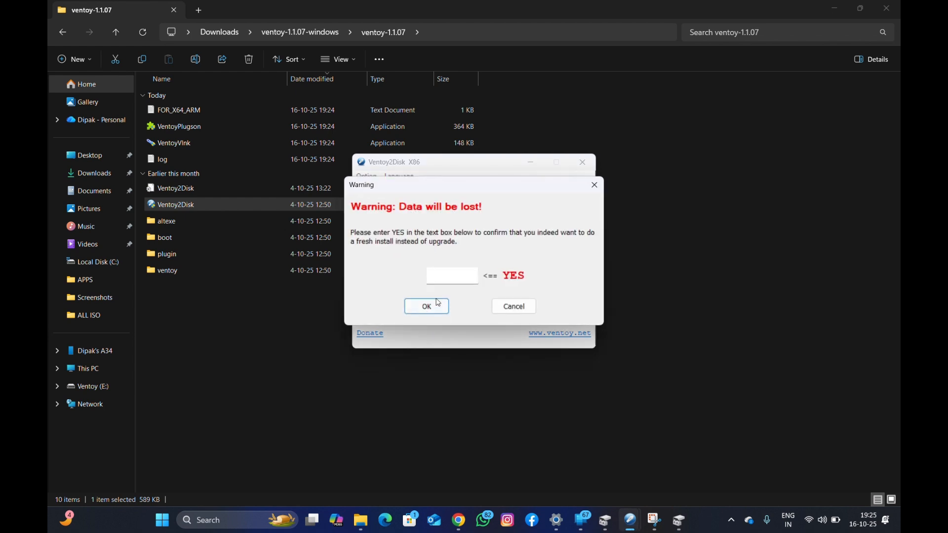
pyautogui.click(445, 274)
pyautogui.write('yes')
pyautogui.click(420, 311)
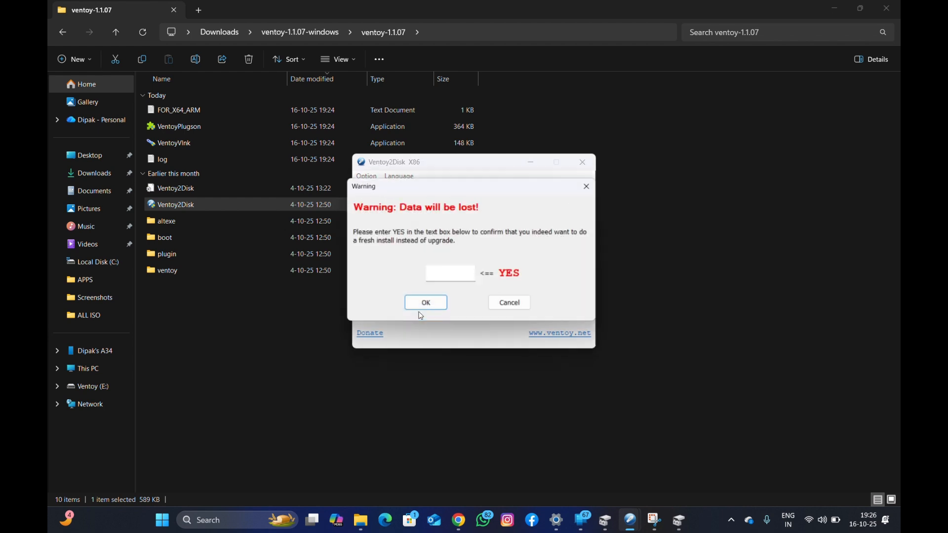
pyautogui.click(421, 311)
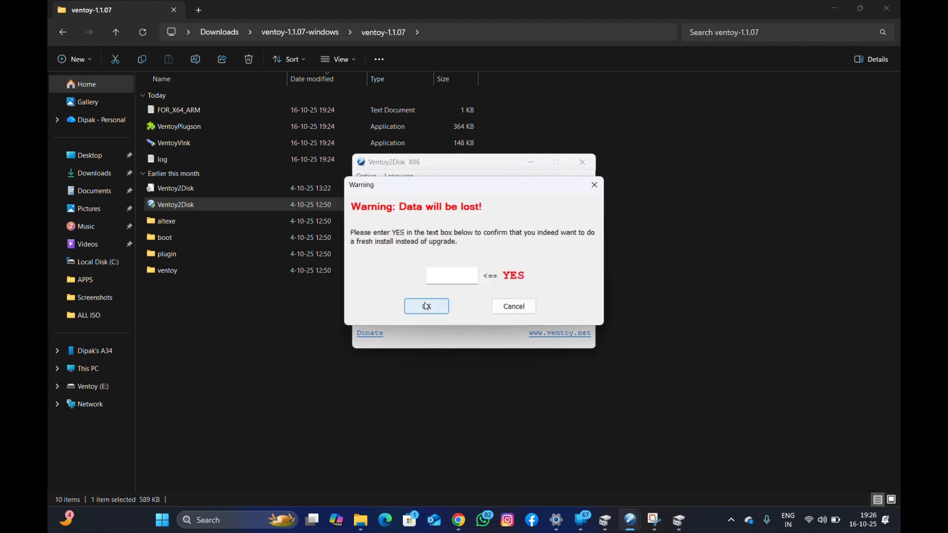
pyautogui.write('yes')
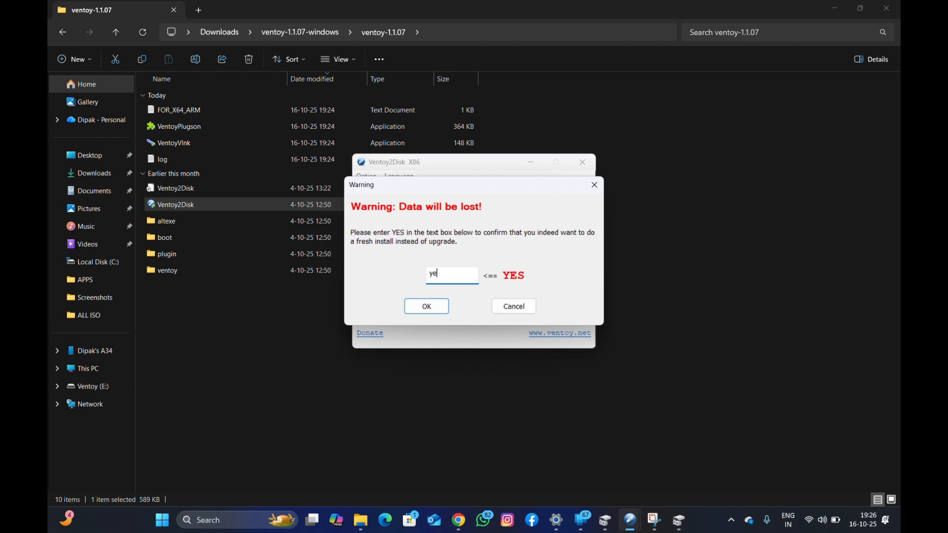
pyautogui.click(434, 307)
pyautogui.click(434, 314)
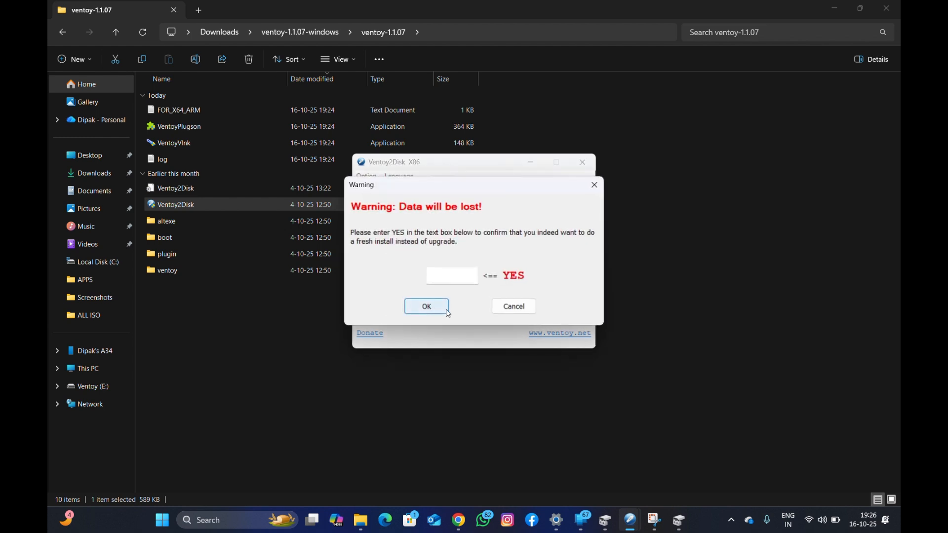
pyautogui.click(518, 308)
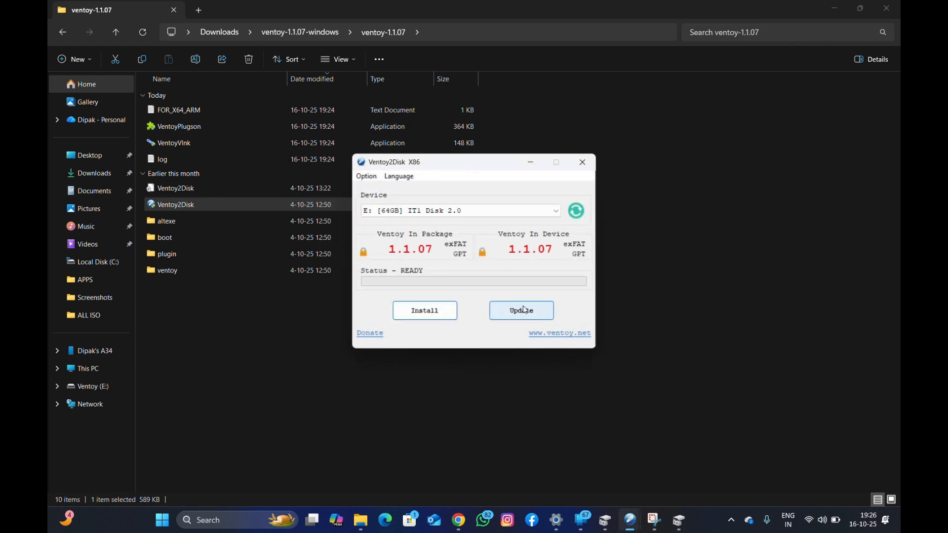
pyautogui.click(581, 161)
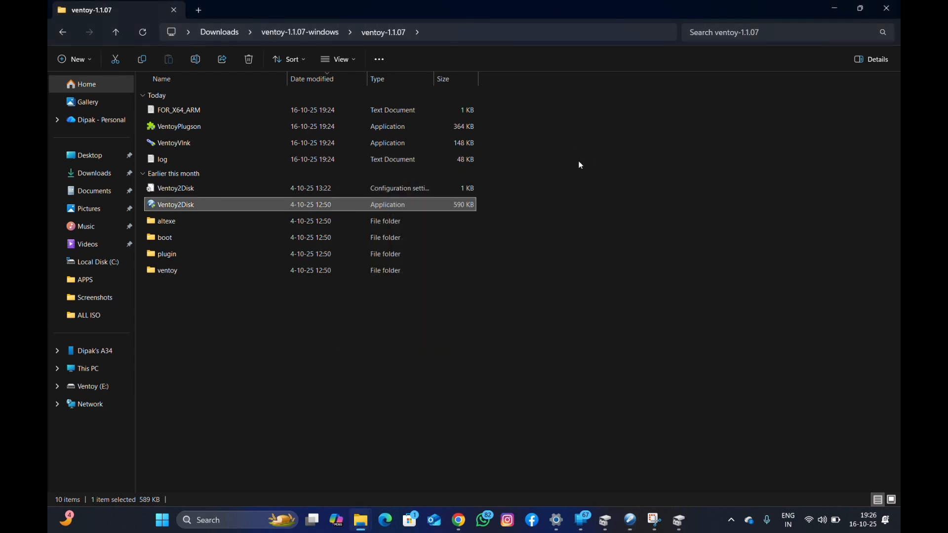
# Copy the Win11_24H2_English_x64 disc image from the ALL ISO folder on Local Disk (C:).
pyautogui.click(85, 370)
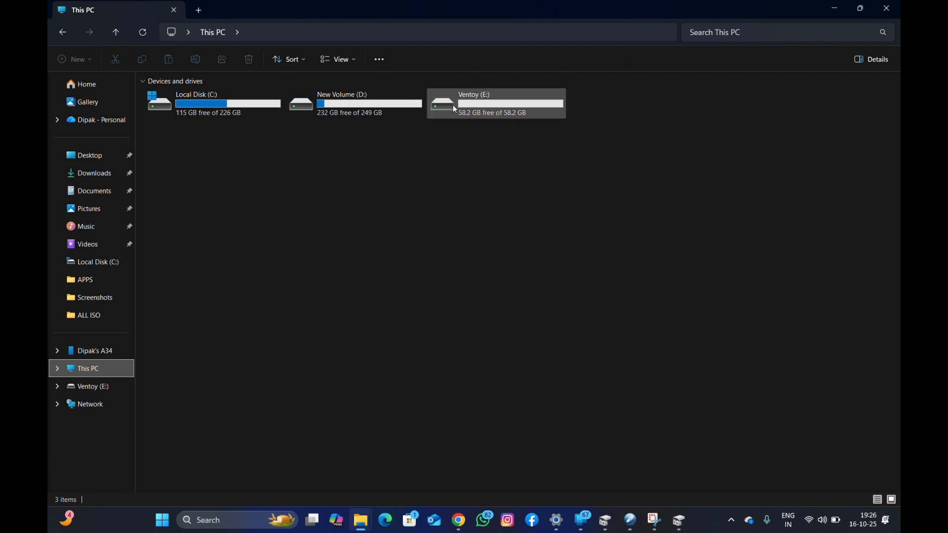
pyautogui.moveTo(522, 107)
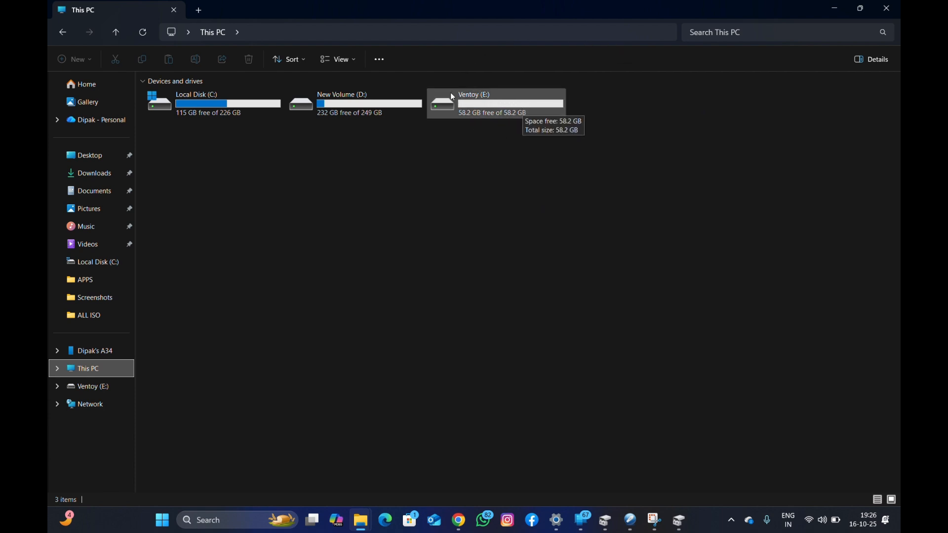
pyautogui.doubleClick(182, 109)
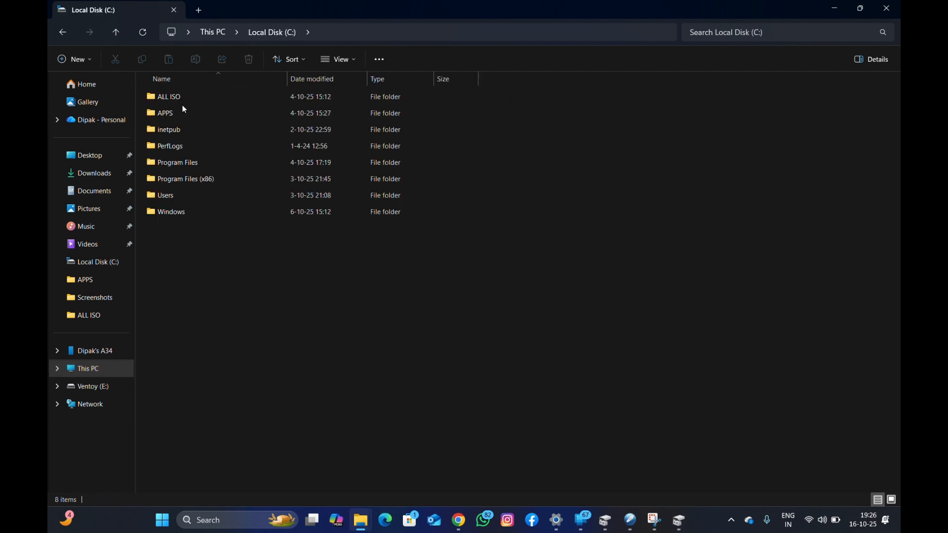
pyautogui.doubleClick(183, 96)
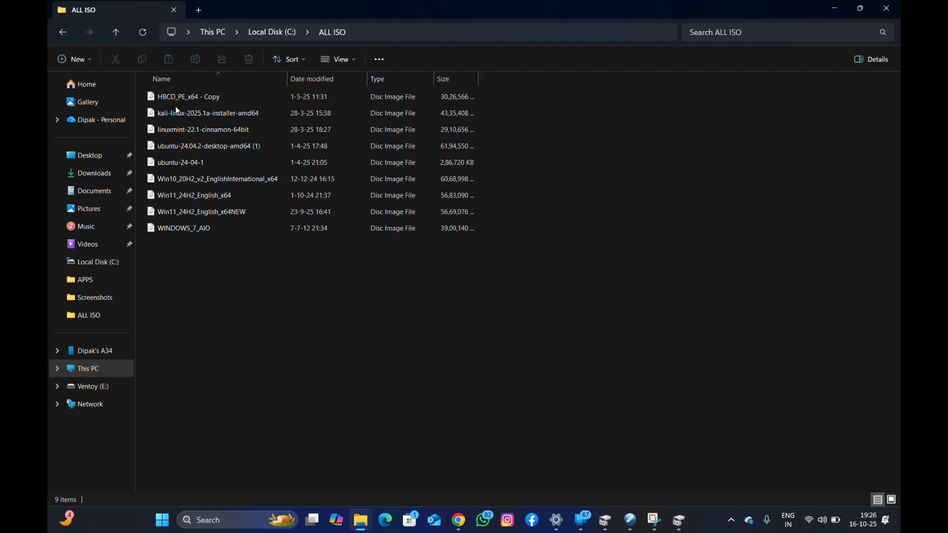
pyautogui.click(177, 197)
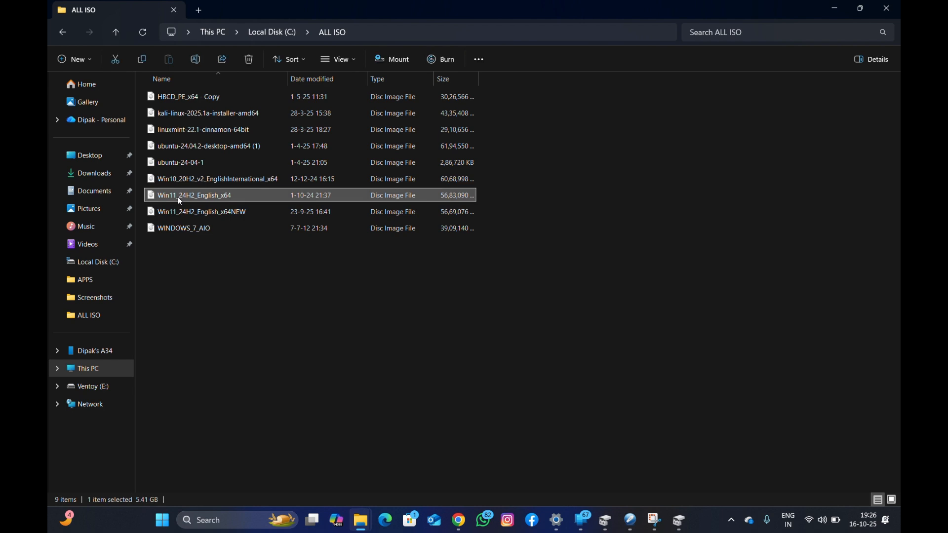
pyautogui.hotkey('ctrl', 'c')
# Paste the Win11_24H2_English_x64 disc image onto the Ventoy (E:) drive and return to This PC.
pyautogui.click(83, 375)
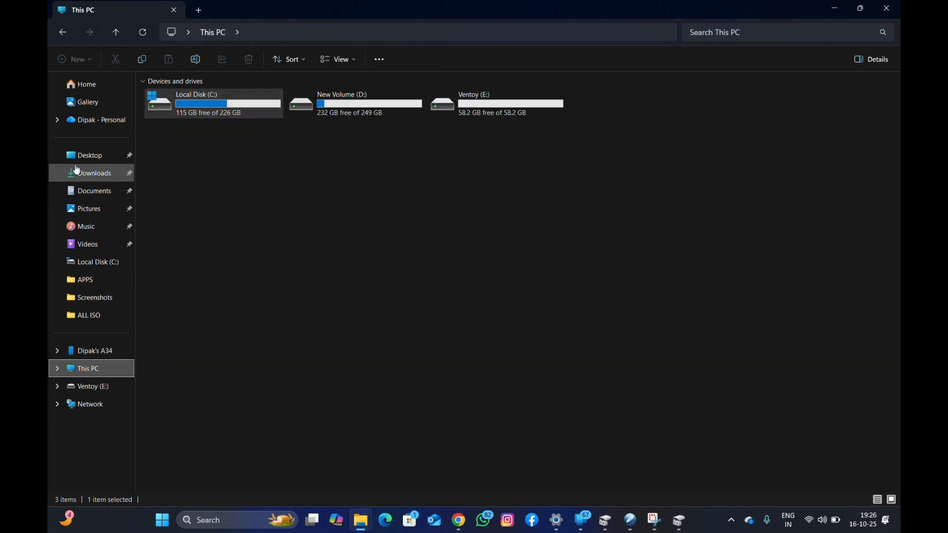
pyautogui.click(541, 111)
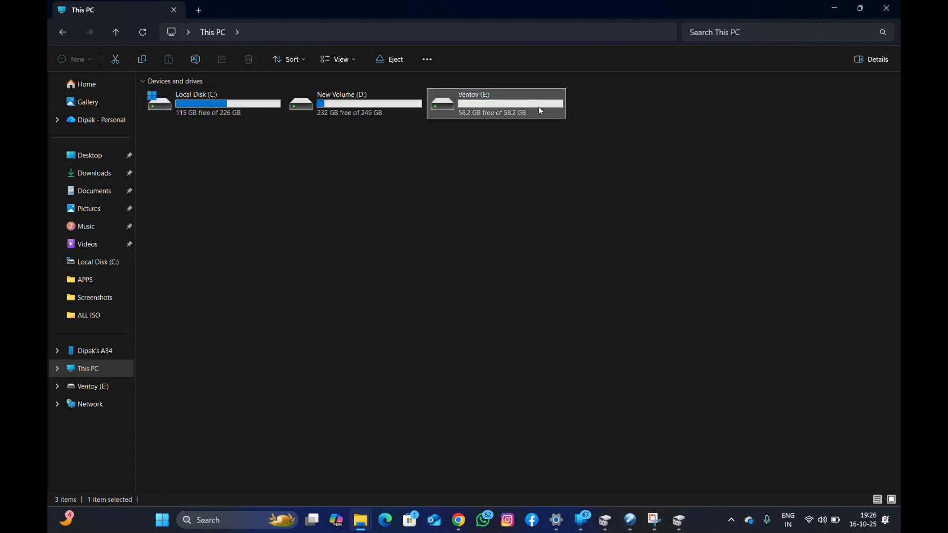
pyautogui.doubleClick(542, 111)
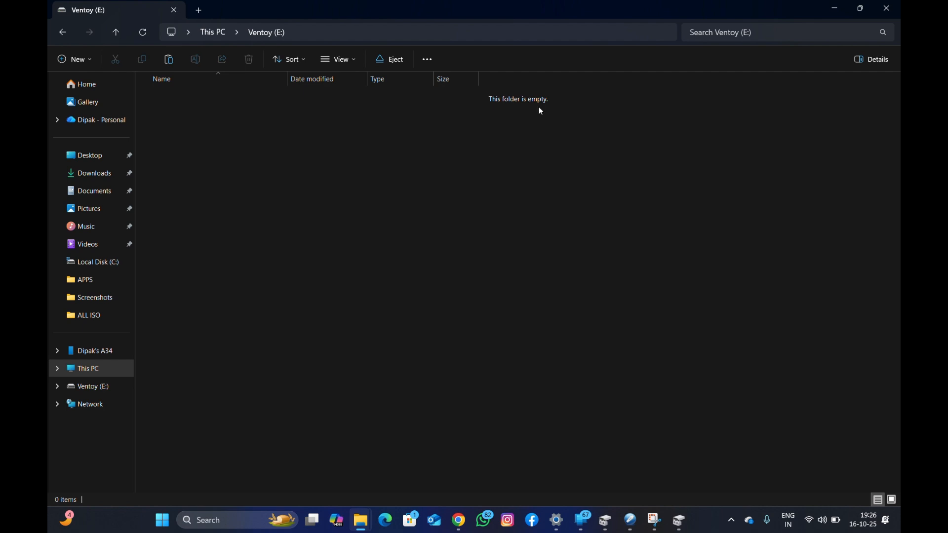
pyautogui.hotkey('ctrl', 'v')
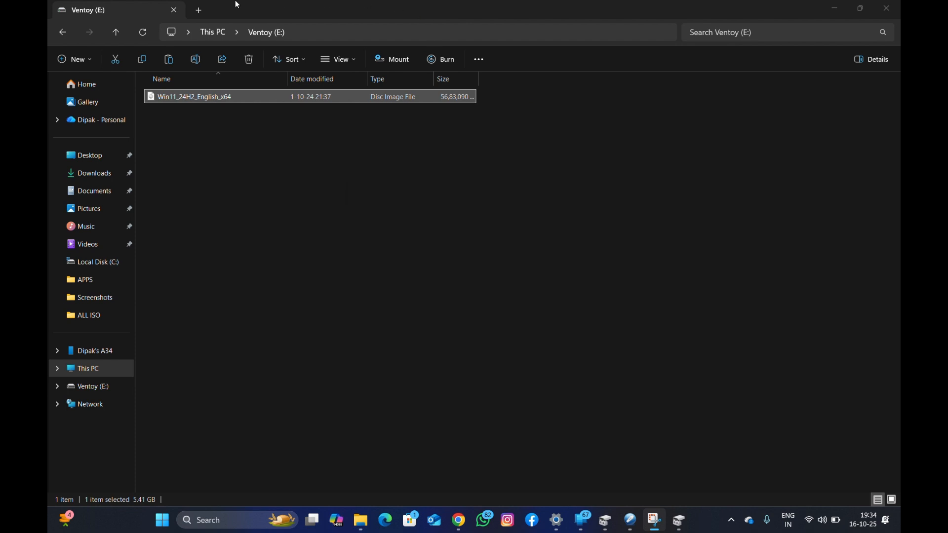
pyautogui.click(61, 35)
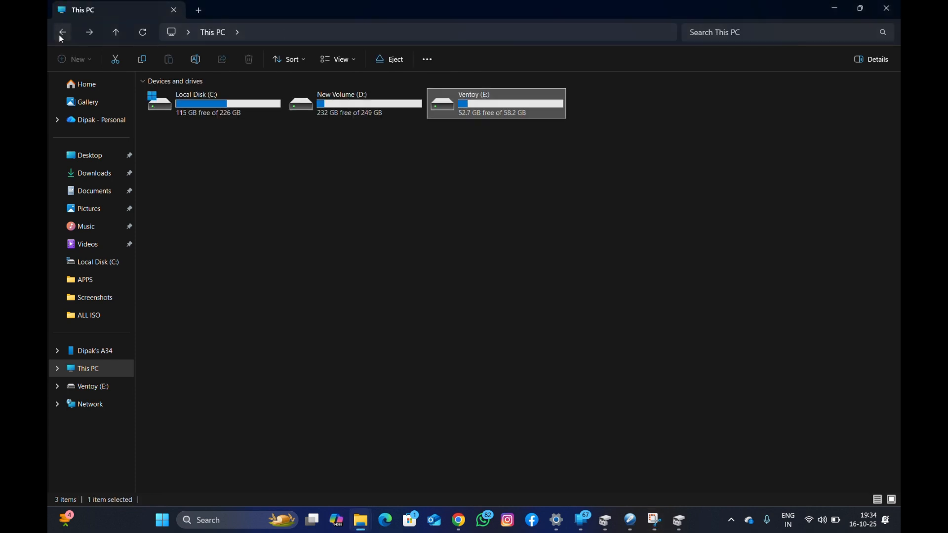